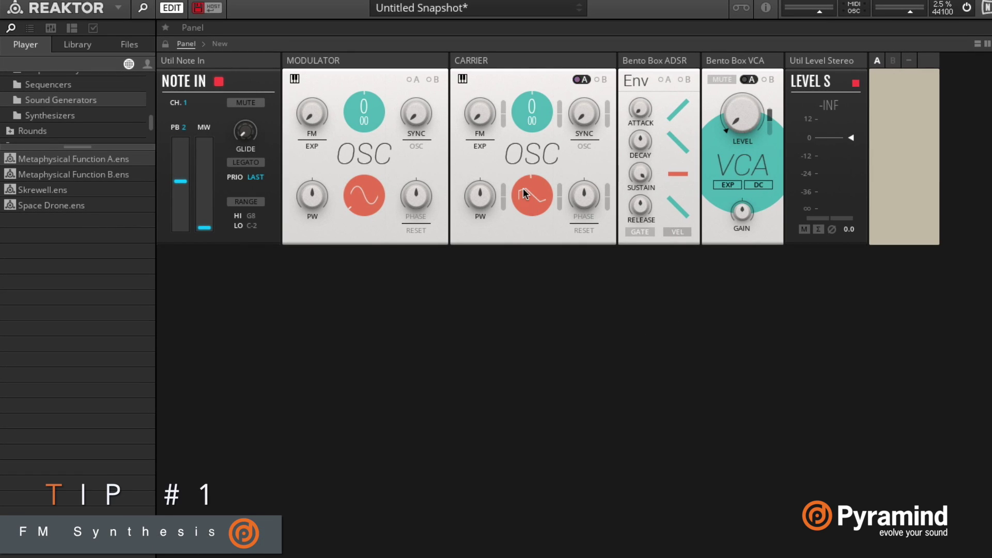
Open the ensemble's structure view and trace the routing through MODULATOR, CARRIER, Note In, Bento Box ADSR, VCA and Level Stereo
{"action": "left_click", "coordinate": [219, 43]}
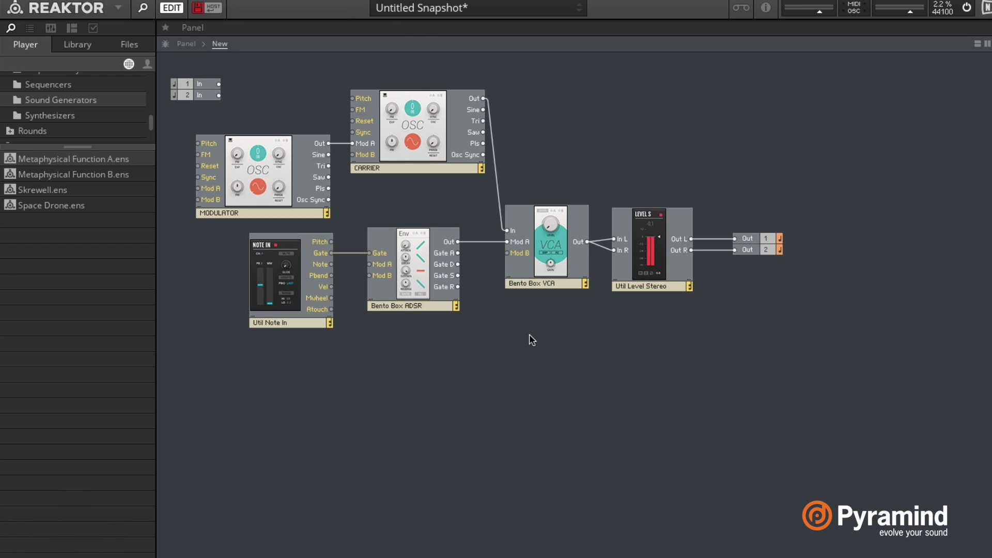
{"action": "left_click", "coordinate": [262, 207]}
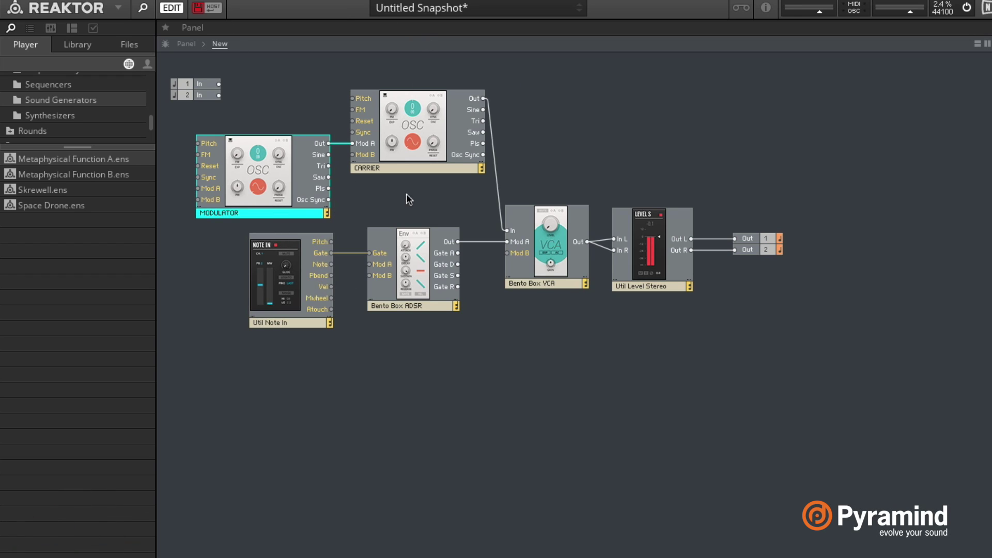
{"action": "left_click", "coordinate": [381, 168]}
{"action": "left_click", "coordinate": [301, 319]}
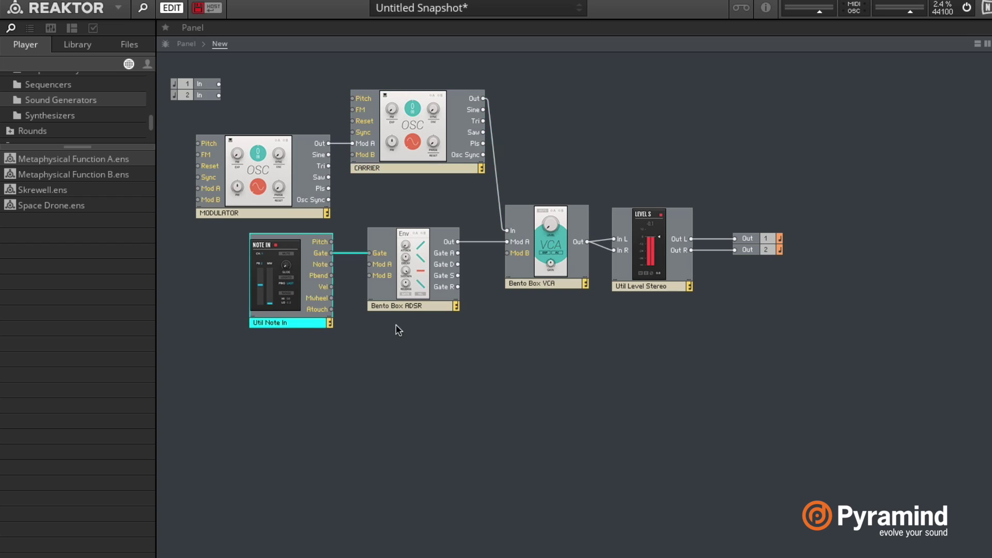
{"action": "left_click", "coordinate": [408, 310]}
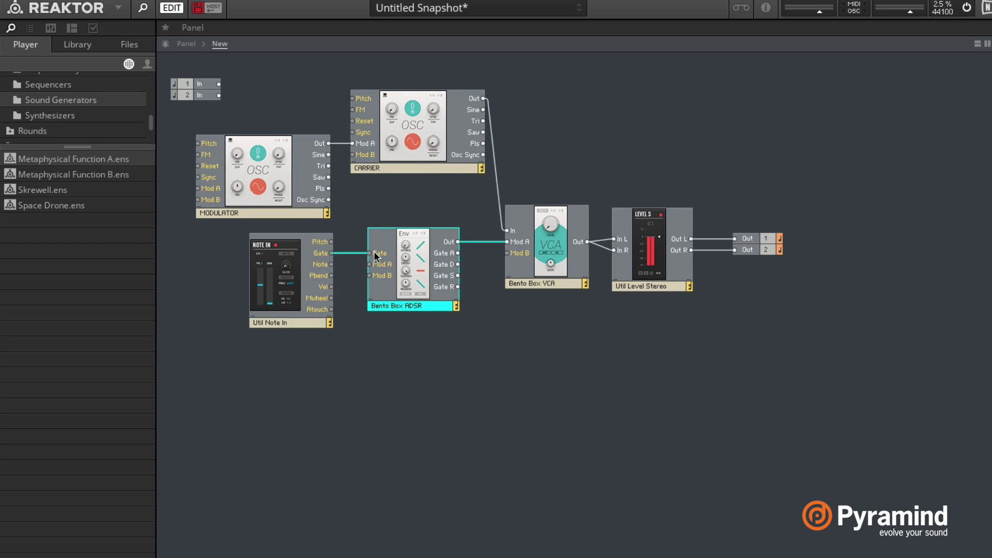
{"action": "left_click", "coordinate": [530, 285]}
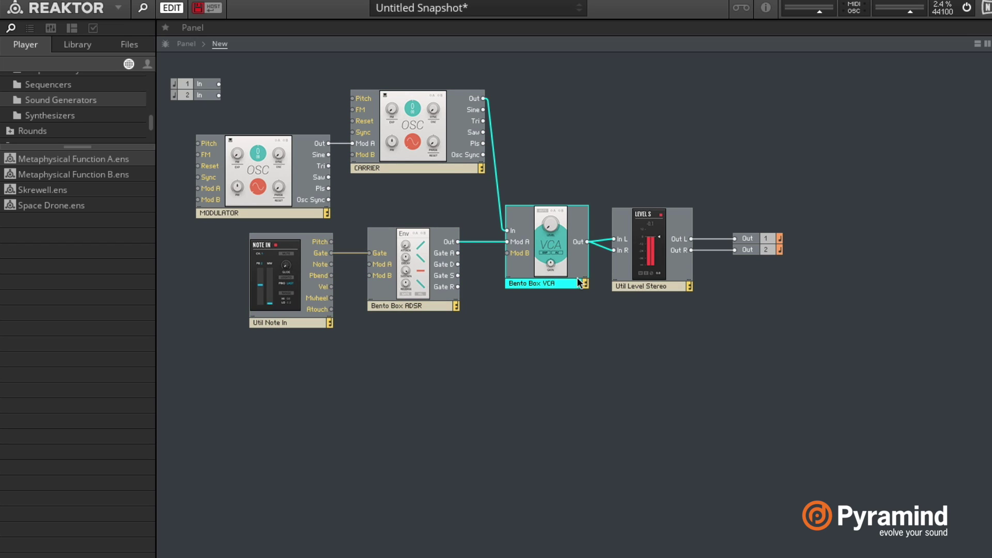
{"action": "left_click", "coordinate": [646, 287]}
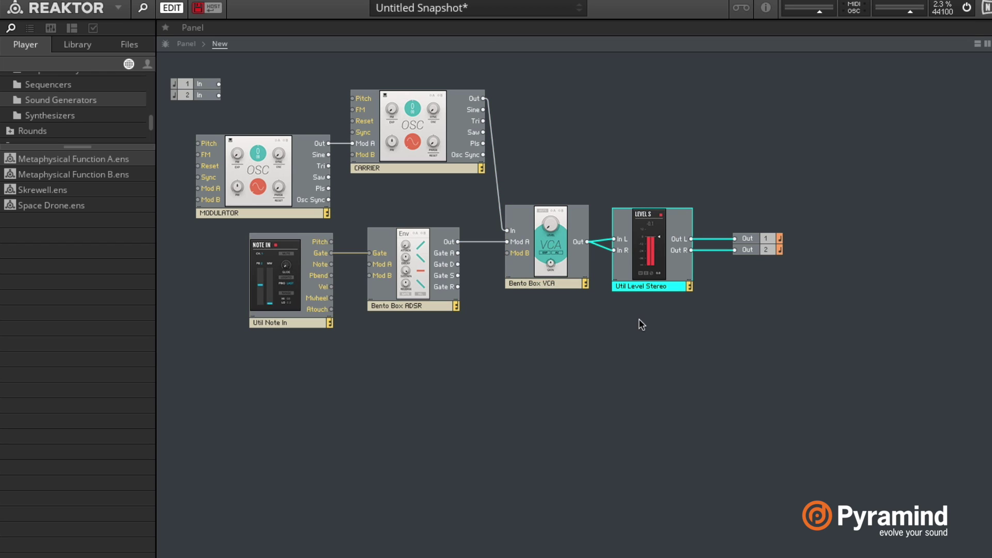
Examine how the MODULATOR oscillator feeds the CARRIER's Mod A input, comparing the structure view with the front panel
{"action": "left_click", "coordinate": [237, 212]}
{"action": "left_click", "coordinate": [214, 252]}
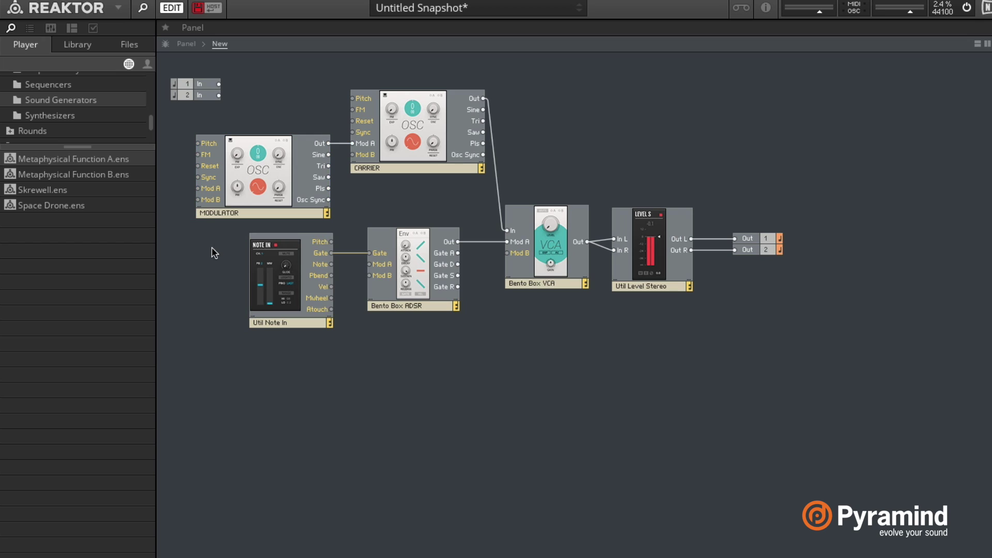
{"action": "left_click", "coordinate": [376, 164]}
{"action": "left_click", "coordinate": [375, 180]}
{"action": "left_click", "coordinate": [280, 212]}
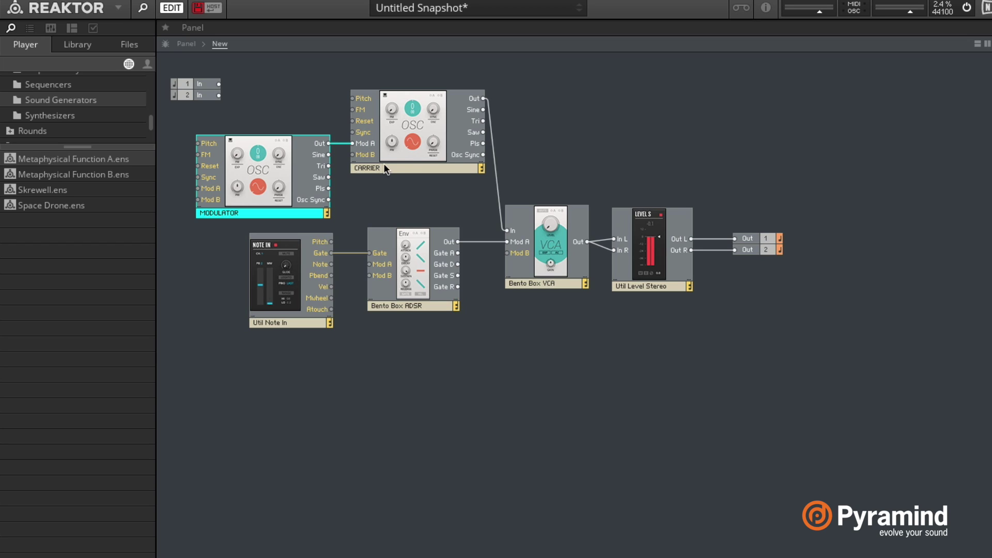
{"action": "left_click", "coordinate": [186, 44]}
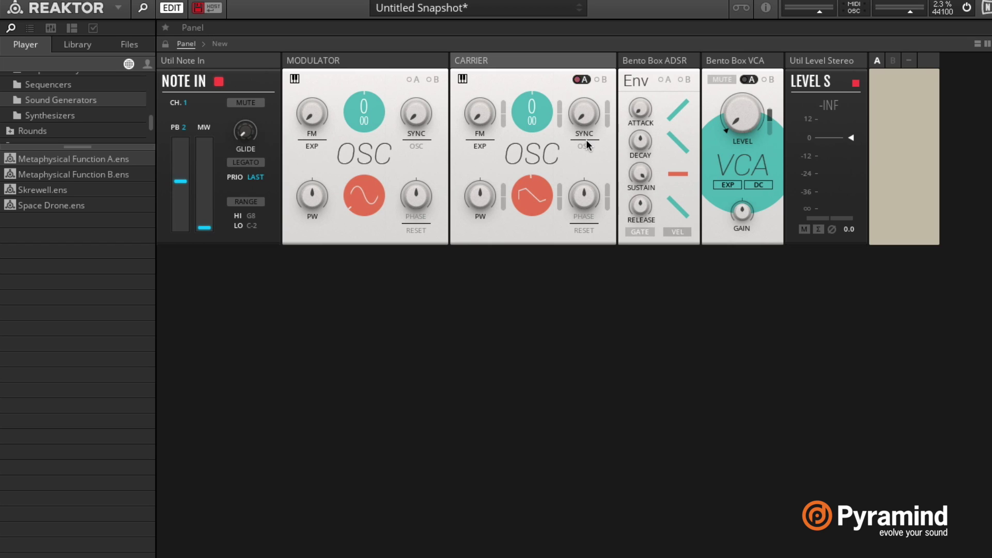
{"action": "left_click", "coordinate": [219, 43]}
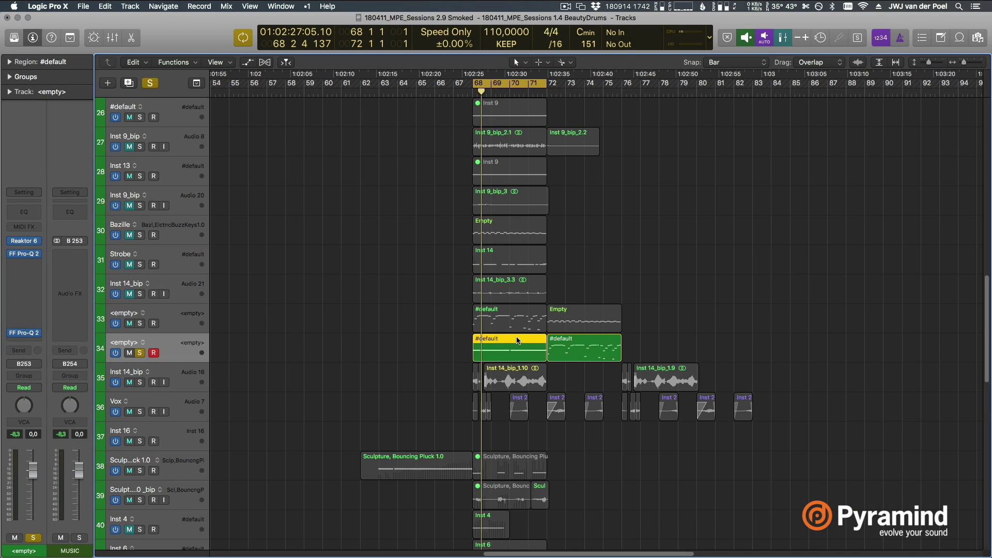
Open track 34's first #default region in the piano roll, delete its two long notes, and undo the deletion
{"action": "double_click", "coordinate": [518, 341]}
{"action": "left_click_drag", "start_coordinate": [490, 457], "coordinate": [701, 543]}
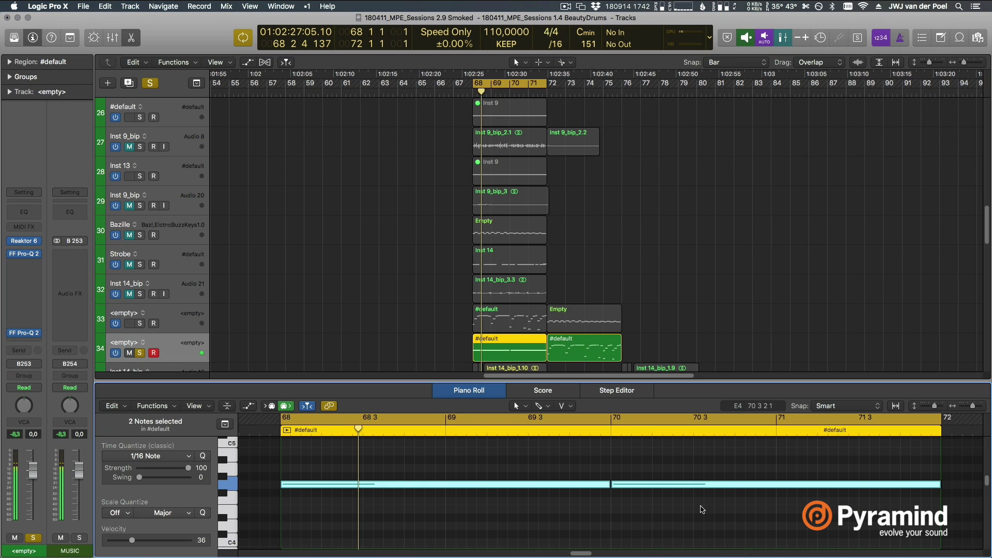
{"action": "key", "text": "Delete"}
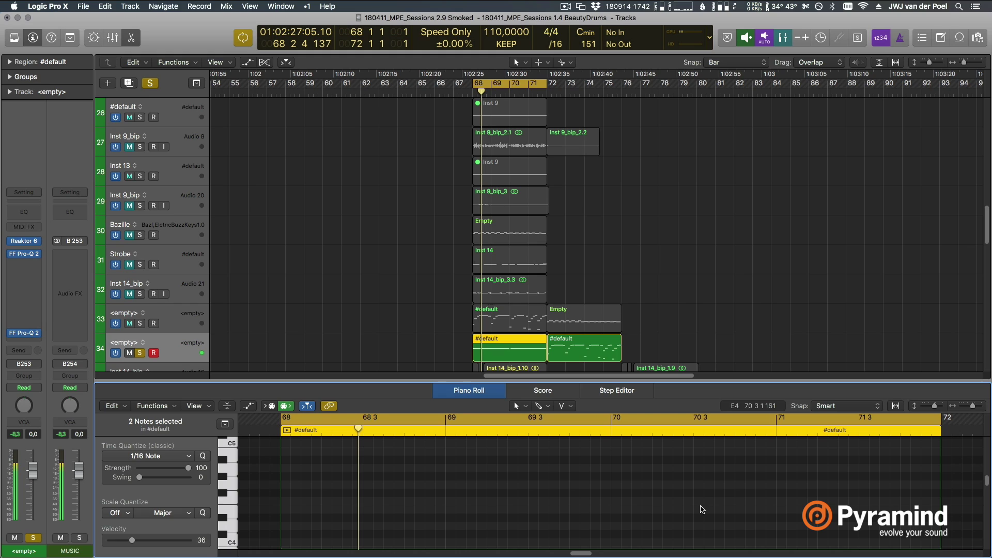
{"action": "key", "text": "super+z"}
Start playback, show Reaktor's front panel, and set the CARRIER's pitch to 24 and its waveform to sawtooth
{"action": "key", "text": "space"}
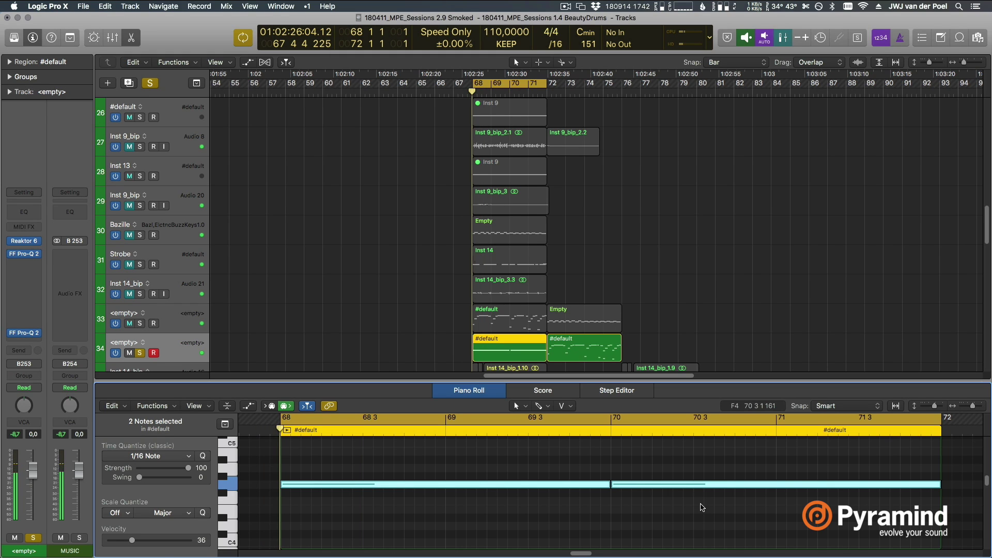
{"action": "key", "text": "v"}
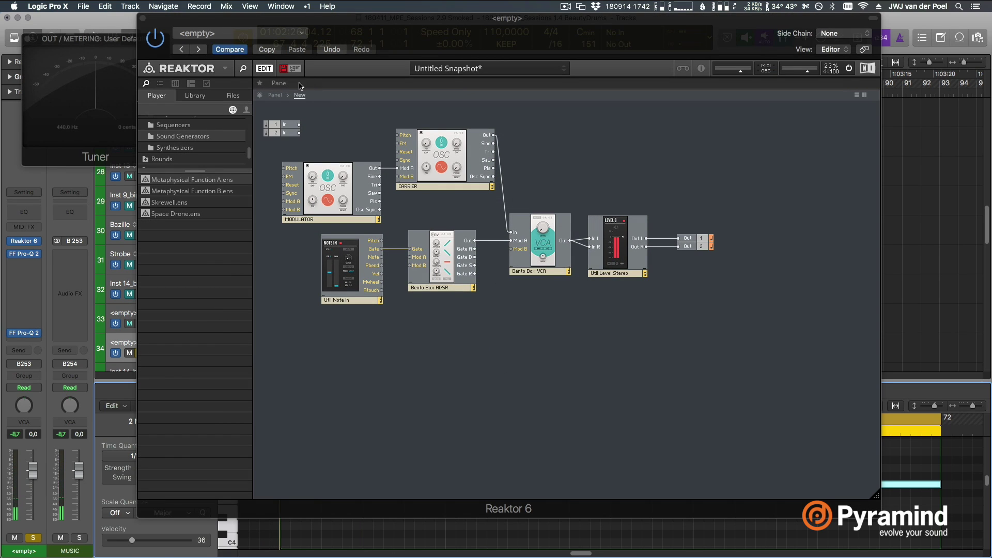
{"action": "left_click", "coordinate": [275, 95]}
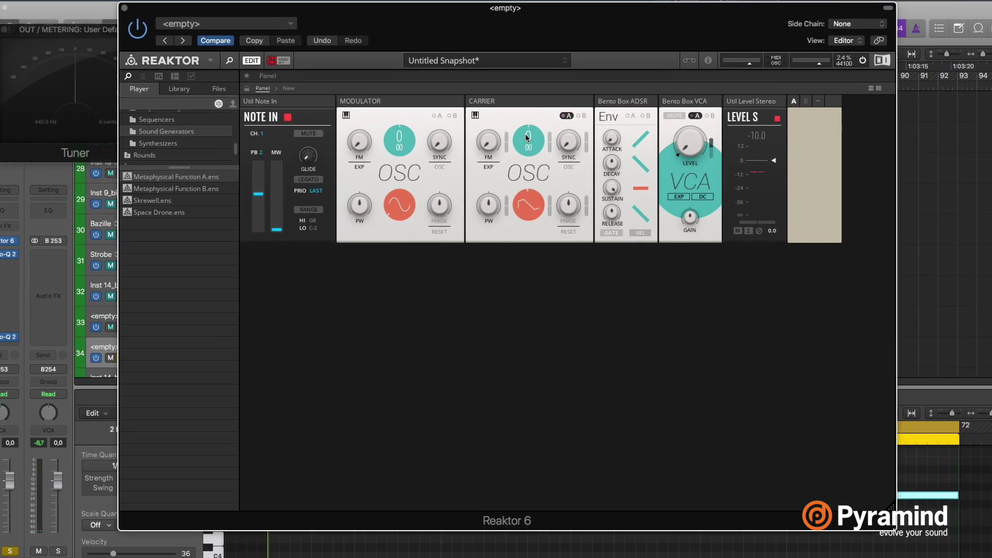
{"action": "mouse_move", "coordinate": [526, 140]}
{"action": "left_mouse_down"}
{"action": "mouse_move", "coordinate": [515, 21]}
{"action": "mouse_move", "coordinate": [538, 47]}
{"action": "mouse_move", "coordinate": [539, 145]}
{"action": "left_mouse_up"}
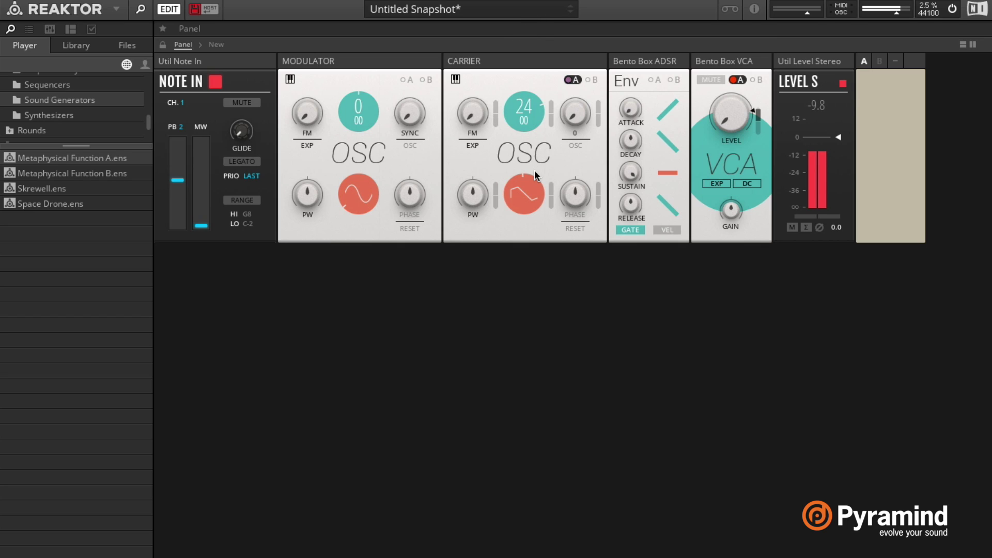
{"action": "left_click_drag", "start_coordinate": [532, 194], "coordinate": [533, 159]}
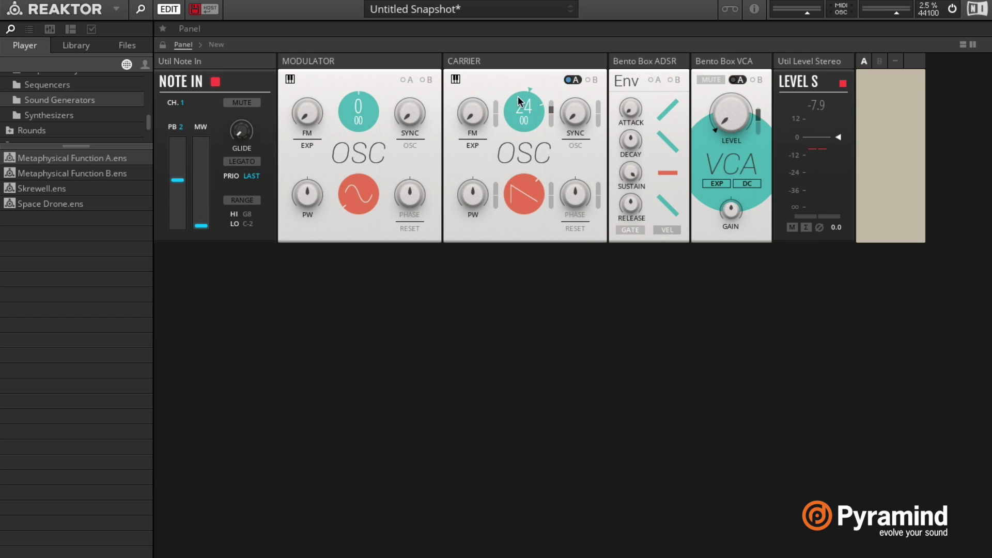
Raise the CARRIER's pitch to 48 and lower the MODULATOR's pitch in stages to -35
{"action": "left_click_drag", "start_coordinate": [362, 105], "coordinate": [373, 197]}
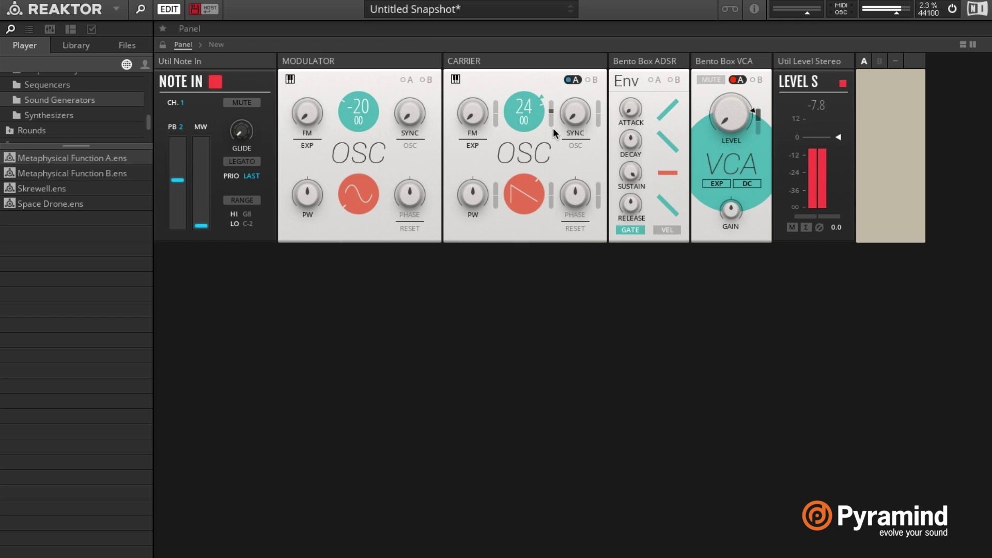
{"action": "left_click_drag", "start_coordinate": [522, 110], "coordinate": [529, 2]}
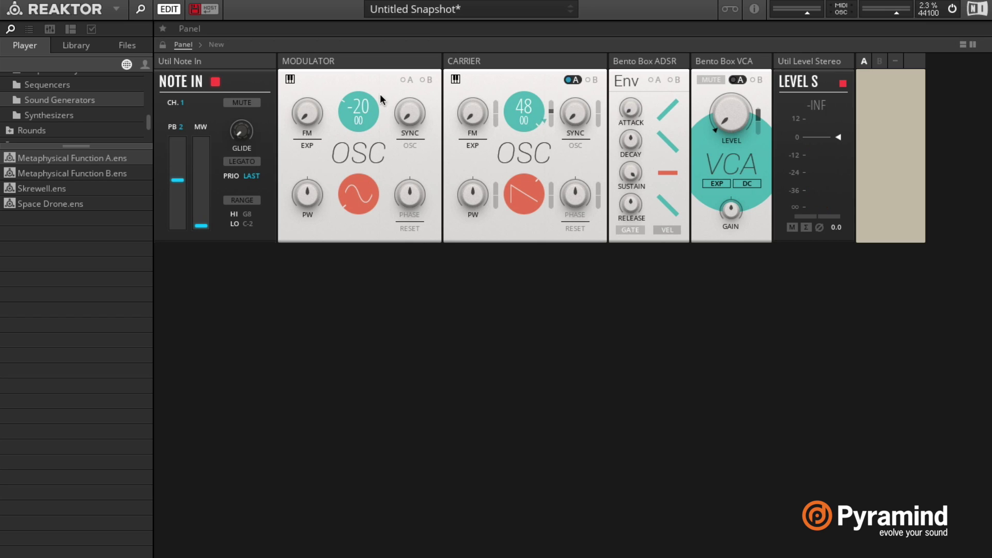
{"action": "left_click_drag", "start_coordinate": [361, 104], "coordinate": [365, 116]}
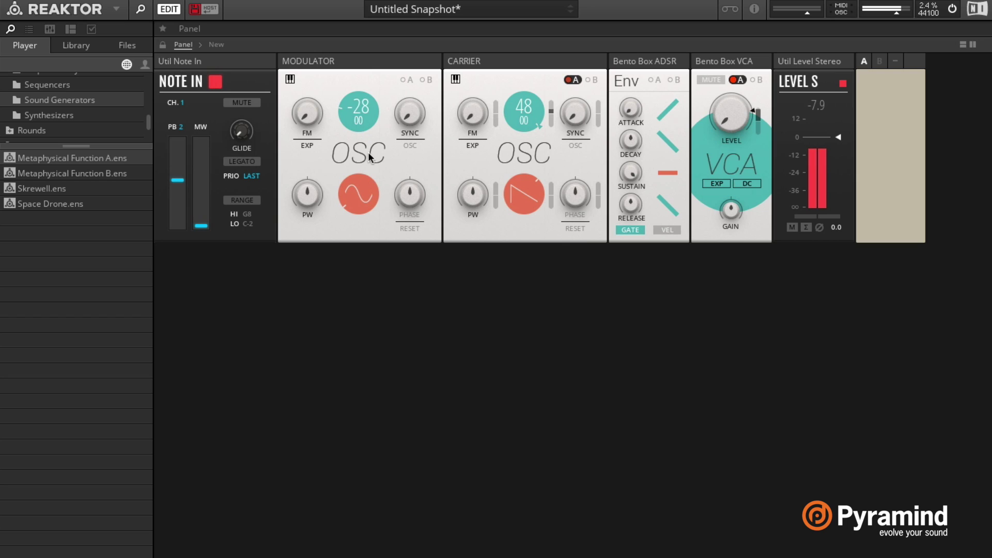
{"action": "left_click_drag", "start_coordinate": [370, 156], "coordinate": [388, 203]}
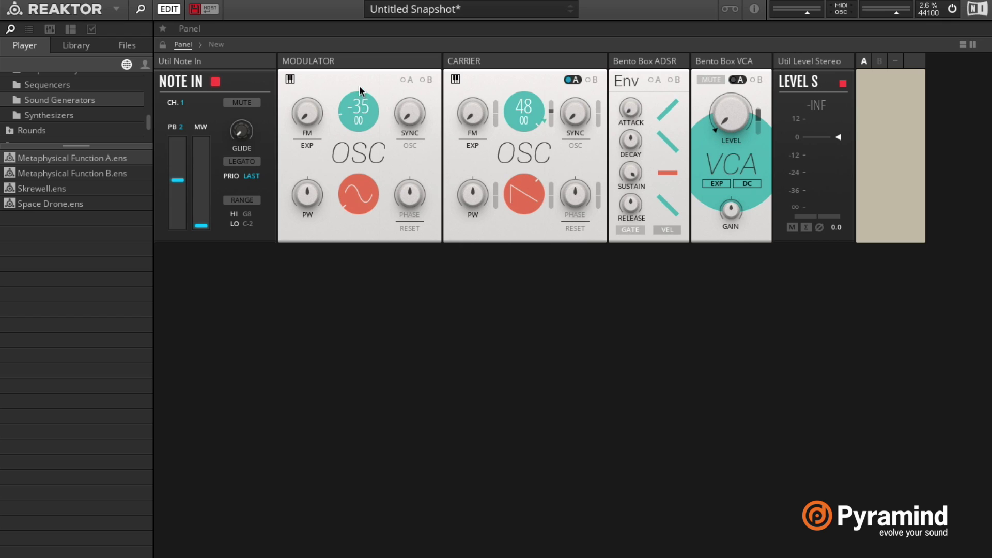
Sweep the MODULATOR's pitch up to 48 and down to -38 to hear the modulation speed change
{"action": "left_click_drag", "start_coordinate": [359, 101], "coordinate": [378, 123]}
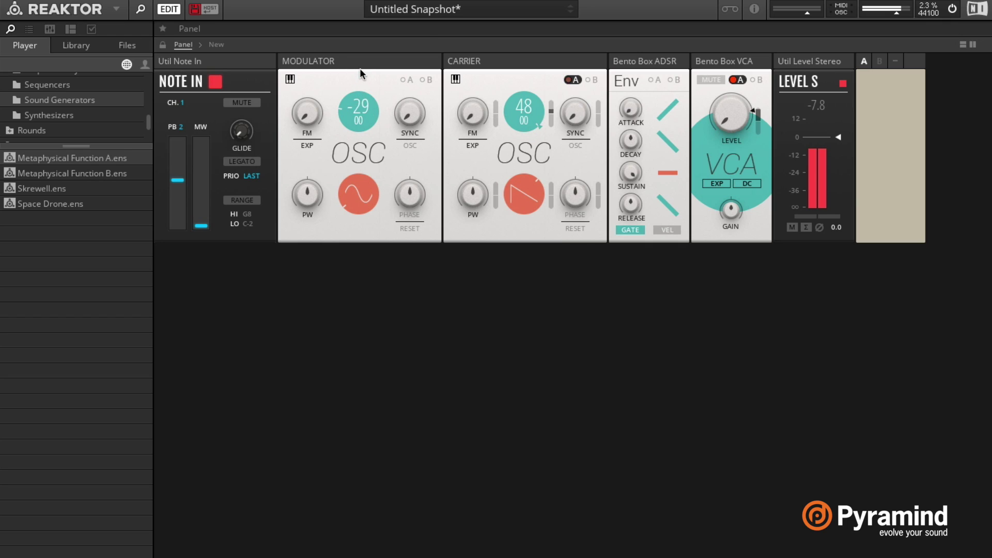
{"action": "left_click_drag", "start_coordinate": [365, 78], "coordinate": [356, 97]}
{"action": "left_click_drag", "start_coordinate": [367, 65], "coordinate": [357, 1]}
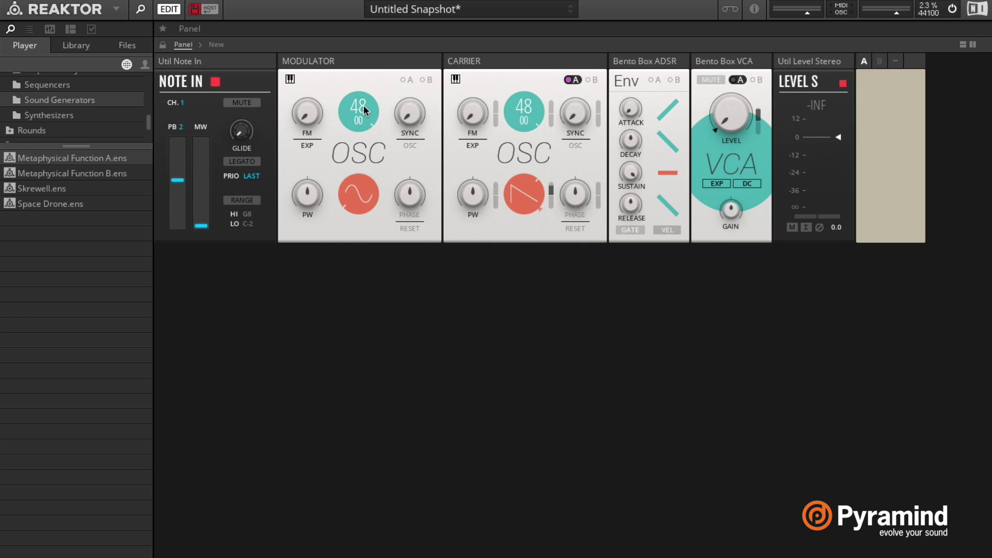
{"action": "left_click_drag", "start_coordinate": [364, 110], "coordinate": [361, 556]}
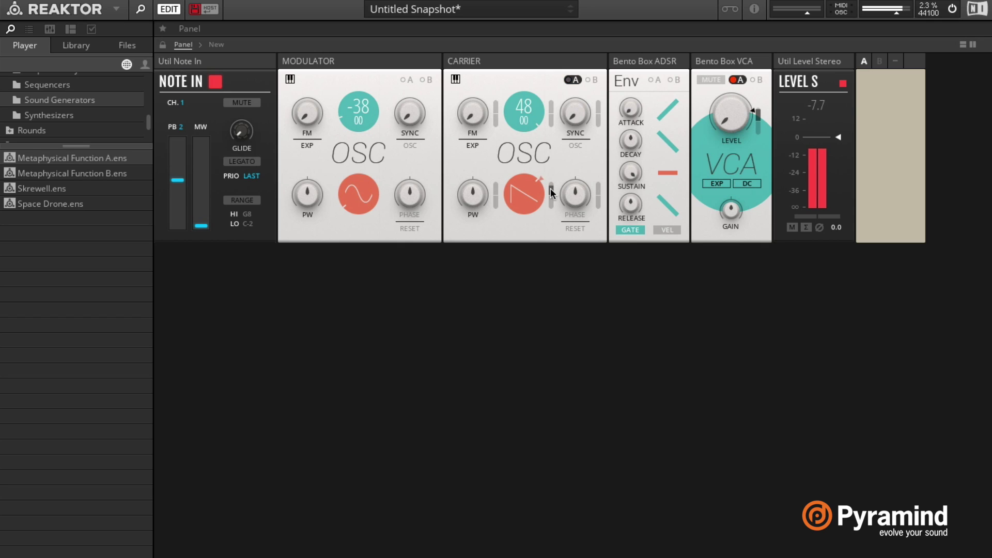
Reduce the Mod A amount on the CARRIER's waveform and sweep the MODULATOR's pitch up to 39
{"action": "left_click_drag", "start_coordinate": [551, 190], "coordinate": [551, 215]}
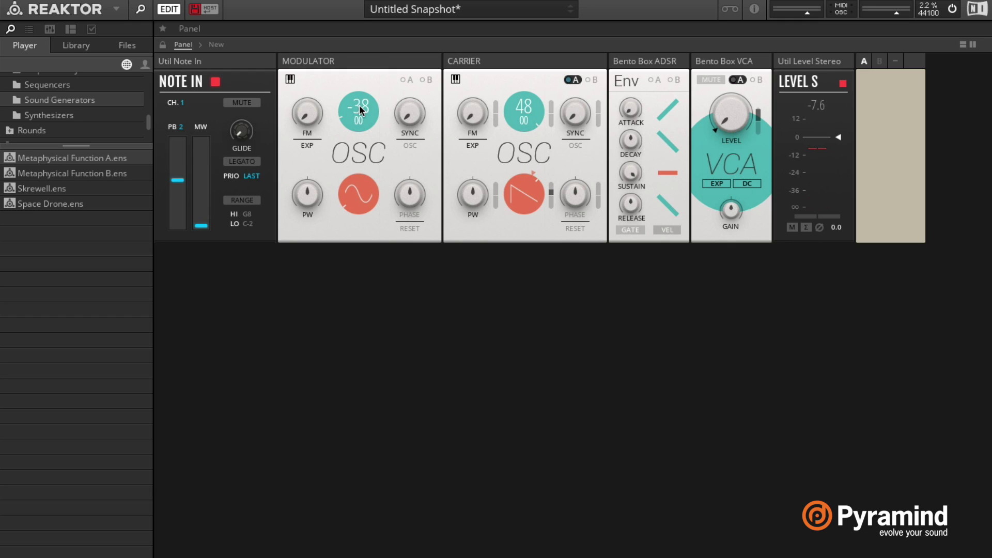
{"action": "left_click_drag", "start_coordinate": [360, 110], "coordinate": [370, 52]}
{"action": "left_click_drag", "start_coordinate": [360, 94], "coordinate": [361, 182]}
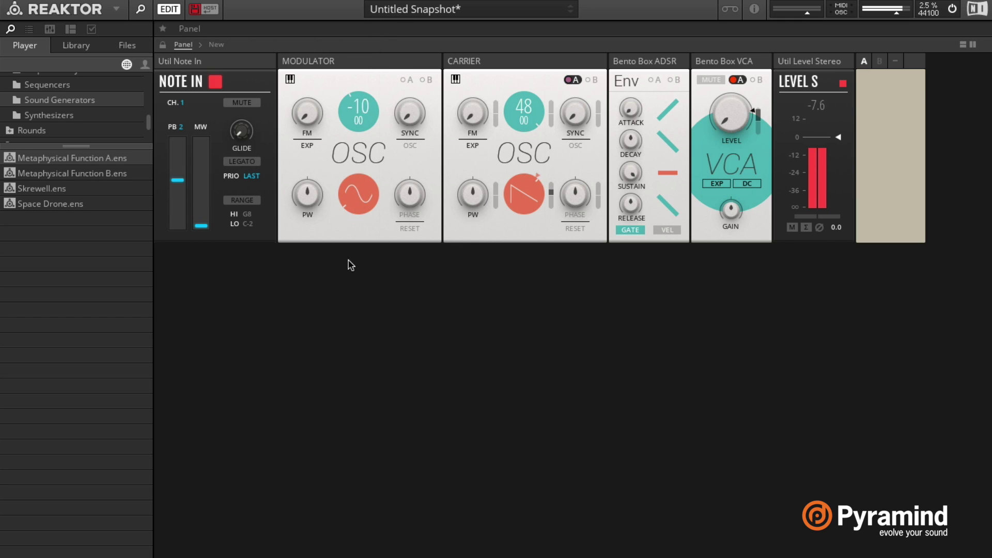
{"action": "left_click_drag", "start_coordinate": [348, 261], "coordinate": [354, 102]}
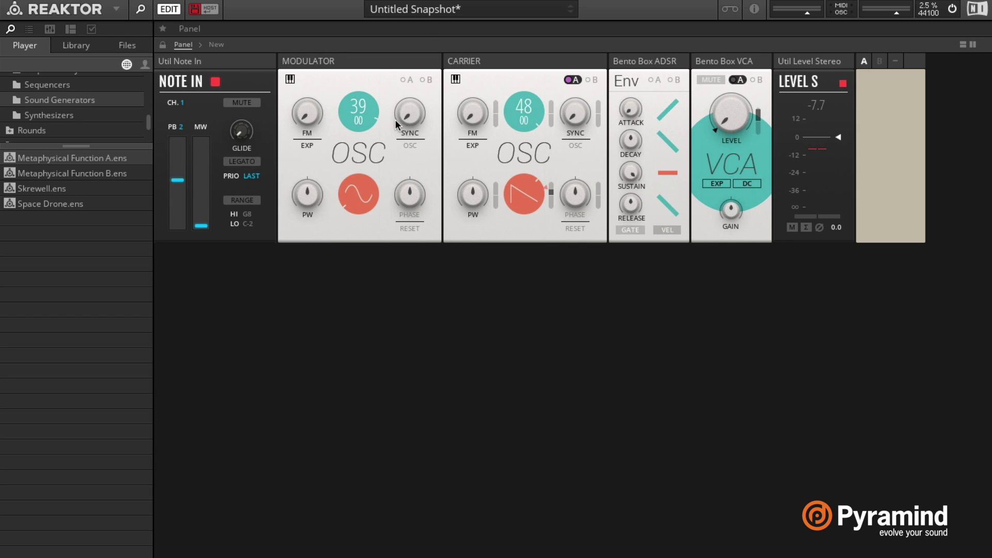
In the structure, reposition Util Note In and CARRIER, and wire Note In's Pitch output to the Pitch inputs of MODULATOR and CARRIER
{"action": "left_click", "coordinate": [217, 45]}
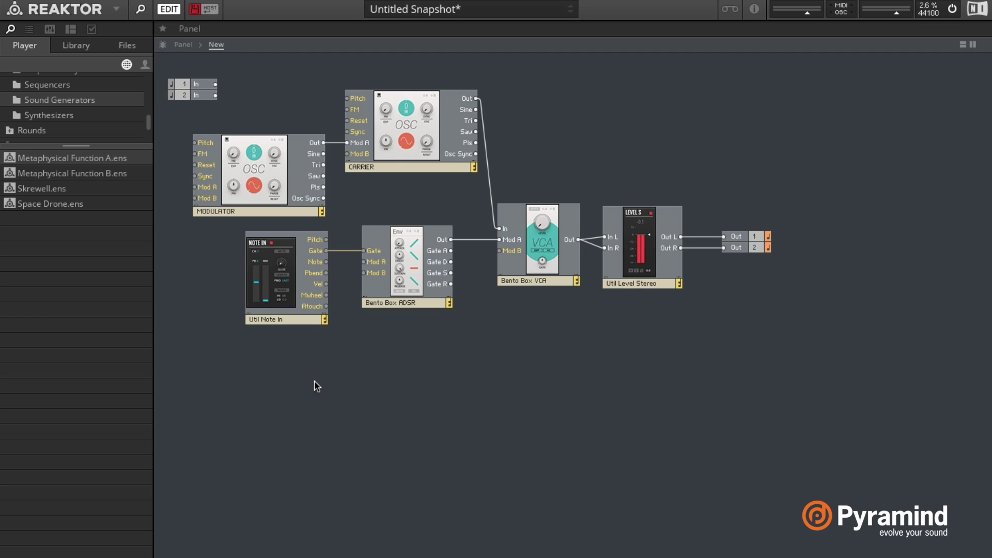
{"action": "left_click_drag", "start_coordinate": [288, 326], "coordinate": [213, 356]}
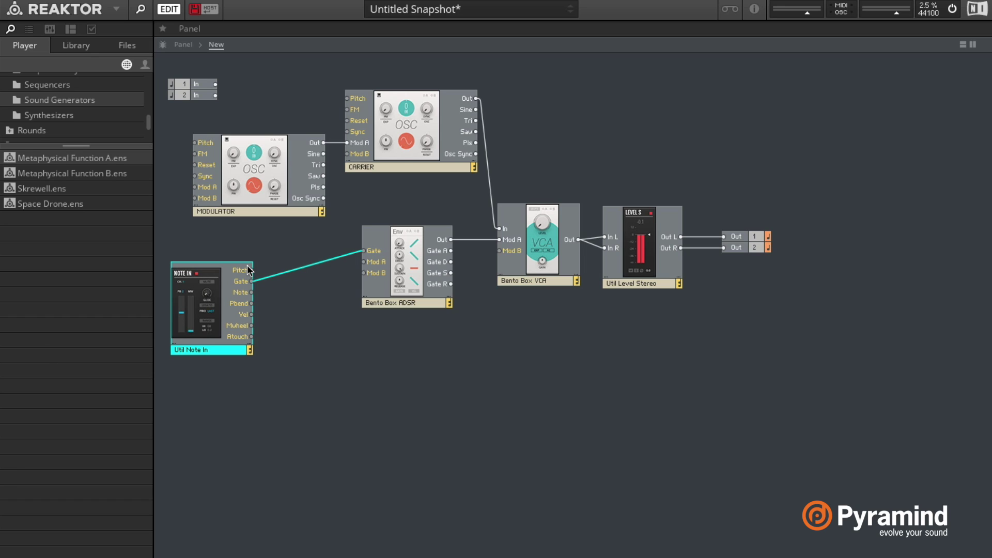
{"action": "left_click_drag", "start_coordinate": [250, 270], "coordinate": [194, 142]}
{"action": "left_click_drag", "start_coordinate": [251, 270], "coordinate": [346, 99]}
{"action": "left_click_drag", "start_coordinate": [433, 164], "coordinate": [444, 170]}
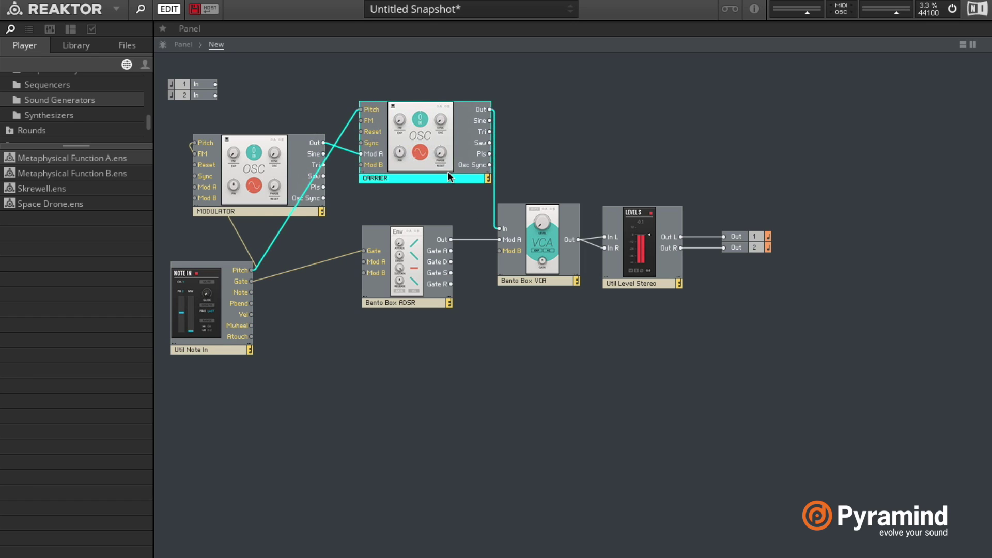
Back on the front panel, set the MODULATOR's pitch to 24 and toggle its keyboard tracking off and on again
{"action": "left_click", "coordinate": [183, 46]}
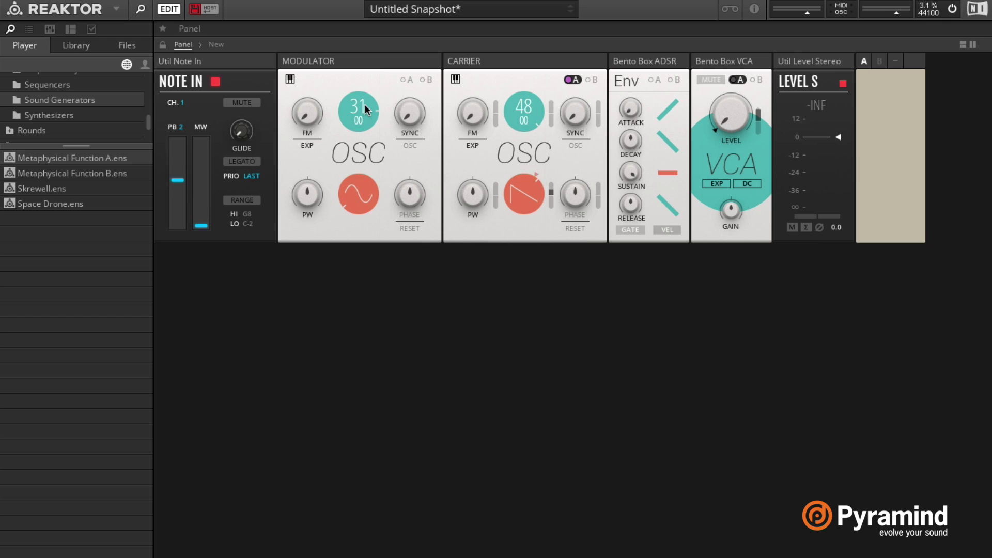
{"action": "left_click_drag", "start_coordinate": [377, 140], "coordinate": [377, 143]}
{"action": "left_click", "coordinate": [290, 79]}
{"action": "left_click", "coordinate": [290, 79]}
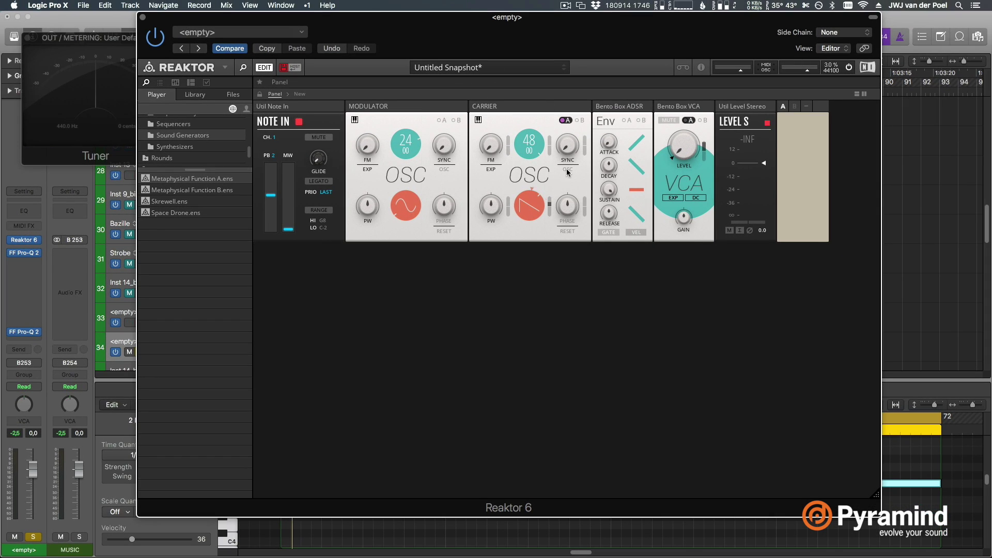
In Logic, delete track 34's first #default region and move the second #default region to bar 68
{"action": "key", "text": "v"}
{"action": "scroll", "coordinate": [513, 340], "scroll_direction": "down", "scroll_amount": 2}
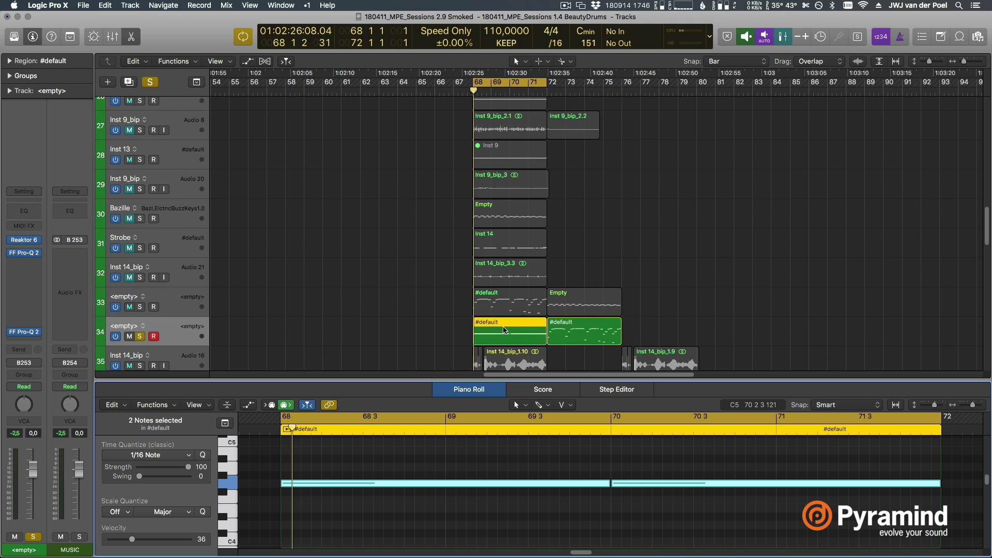
{"action": "left_click", "coordinate": [504, 328]}
{"action": "key", "text": "BackSpace"}
{"action": "left_click_drag", "start_coordinate": [590, 335], "coordinate": [516, 333]}
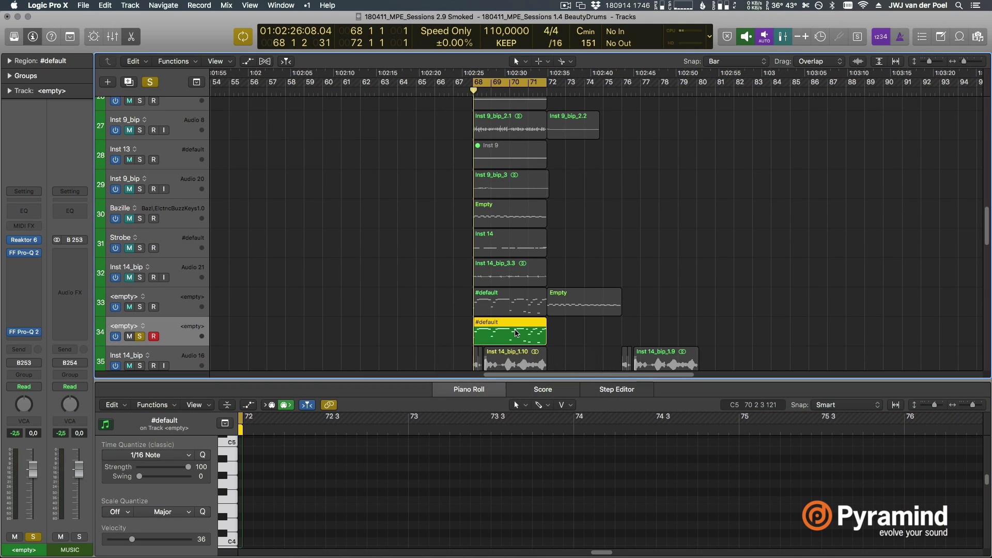
Show the Reaktor 6 window again and set the CARRIER's pitch to 0
{"action": "key", "text": "v"}
{"action": "left_click_drag", "start_coordinate": [528, 137], "coordinate": [547, 297]}
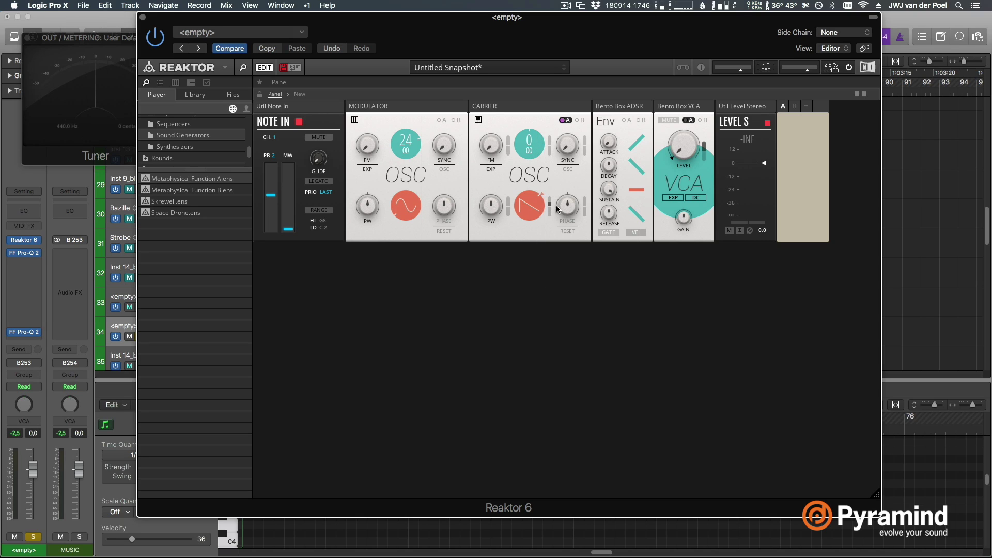
Play the region, set the CARRIER's waveform to triangle, and adjust the envelope's decay with its sustain at 0
{"action": "key", "text": "space"}
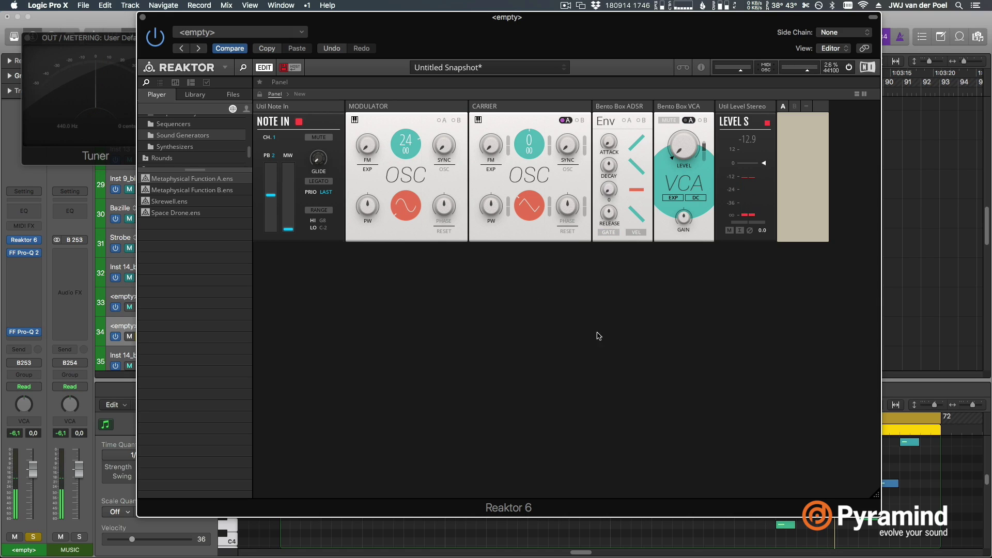
{"action": "left_click_drag", "start_coordinate": [615, 167], "coordinate": [618, 185]}
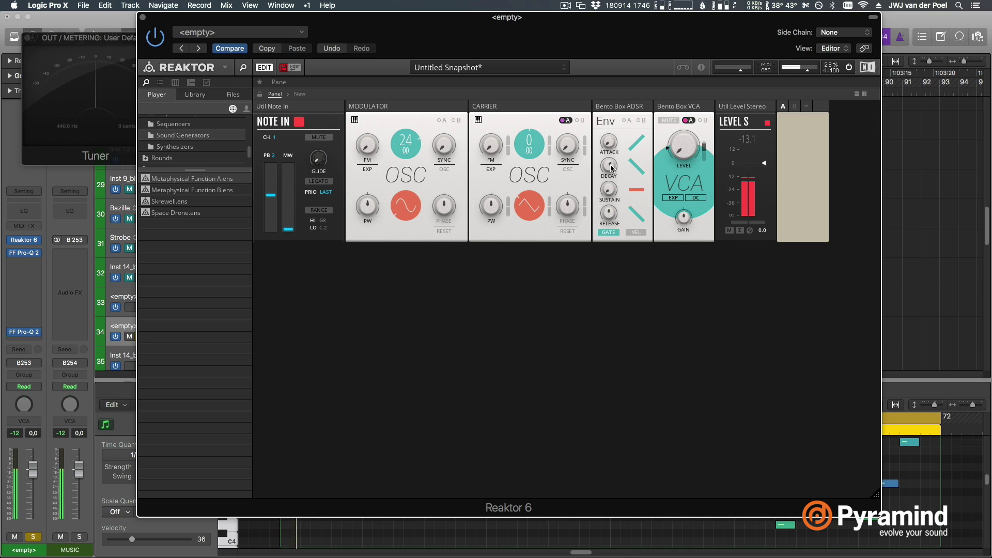
{"action": "left_click_drag", "start_coordinate": [615, 170], "coordinate": [614, 161]}
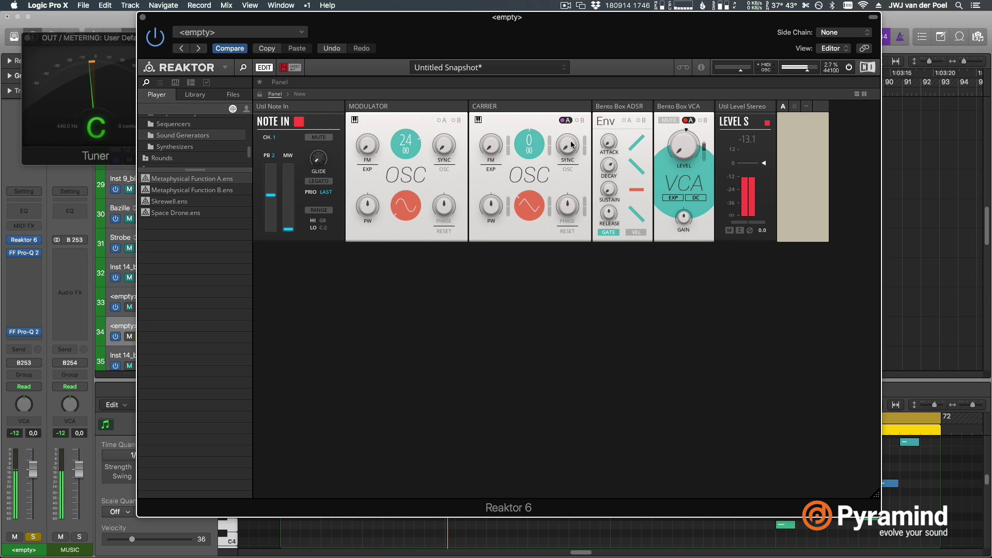
{"action": "left_click", "coordinate": [529, 205]}
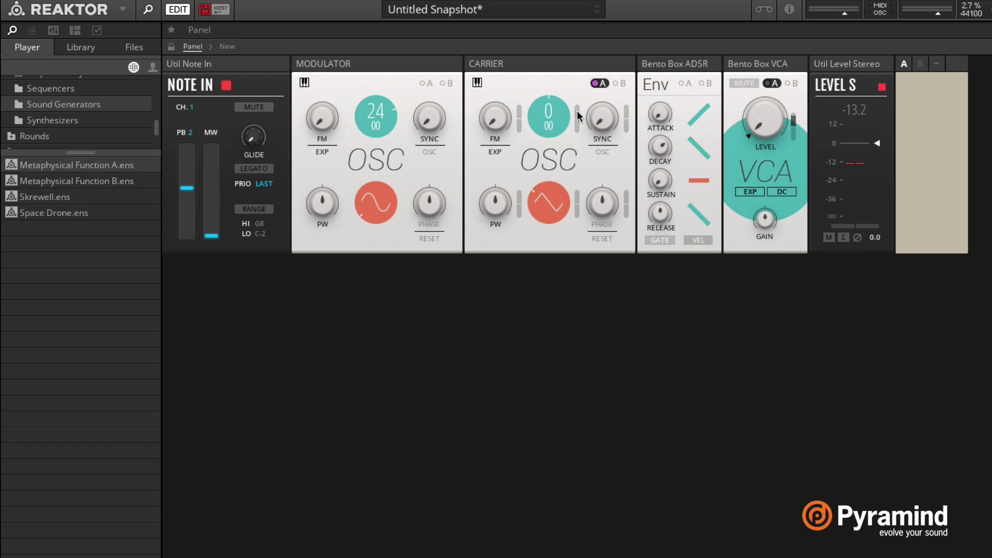
Try out the MODULATOR's effect on the CARRIER's pitch by varying the Mod A amount beside the pitch control
{"action": "left_click_drag", "start_coordinate": [580, 108], "coordinate": [583, 63]}
{"action": "left_click_drag", "start_coordinate": [578, 107], "coordinate": [579, 100]}
In the structure, delete the wire into CARRIER's Mod A and connect MODULATOR's Out to CARRIER's FM input instead
{"action": "left_click", "coordinate": [236, 47]}
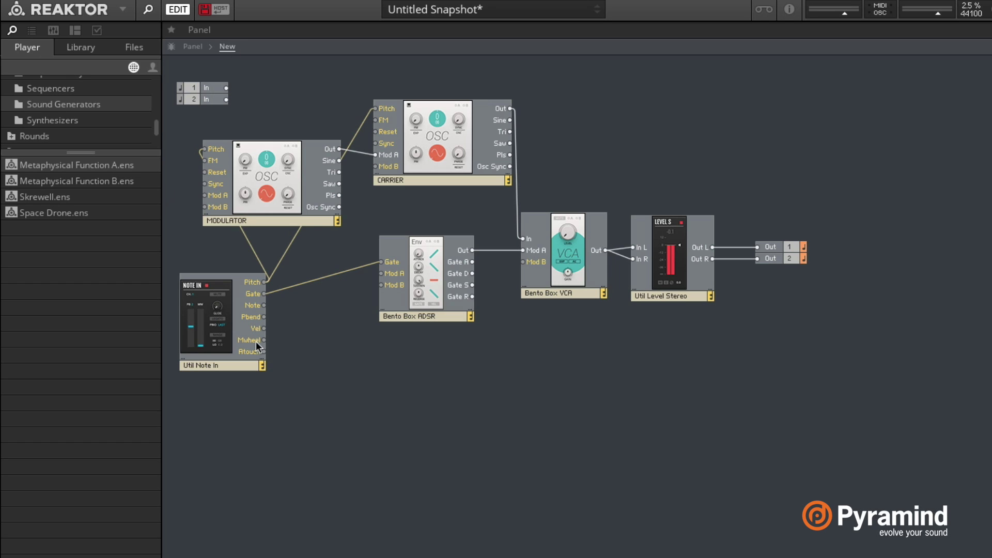
{"action": "left_click", "coordinate": [251, 221]}
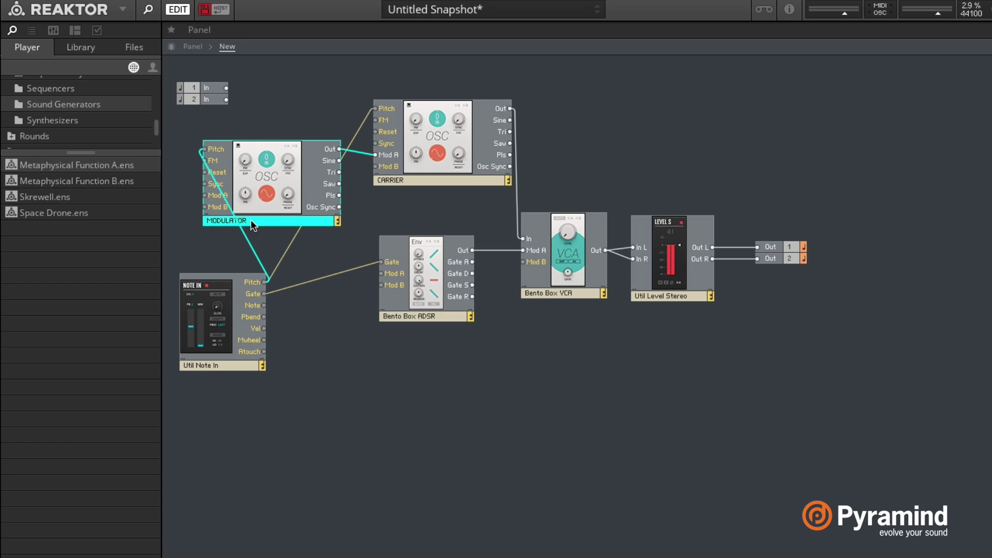
{"action": "left_click", "coordinate": [361, 174]}
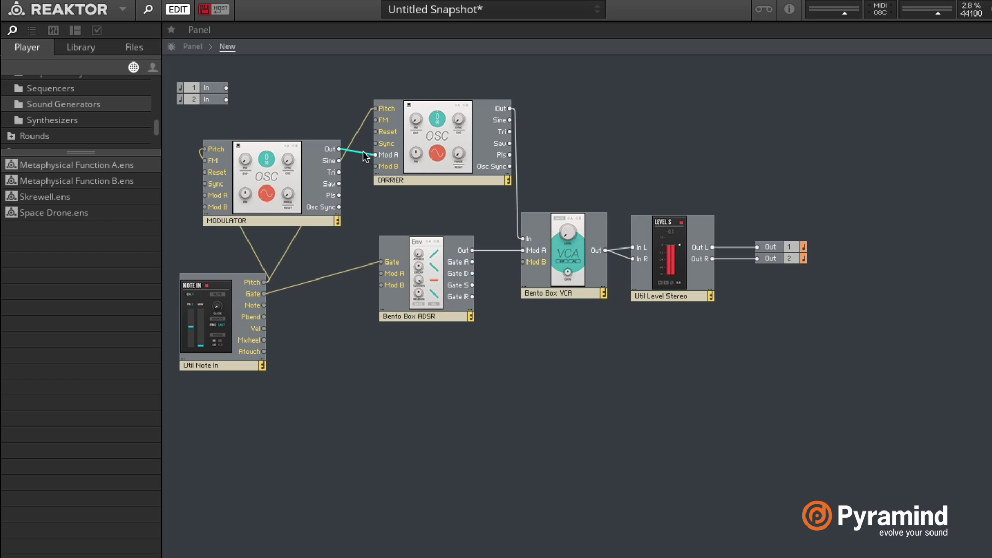
{"action": "key", "text": "Delete"}
{"action": "left_click_drag", "start_coordinate": [339, 149], "coordinate": [382, 120]}
Return to the front panel and raise the CARRIER's FM amount
{"action": "left_click", "coordinate": [193, 46]}
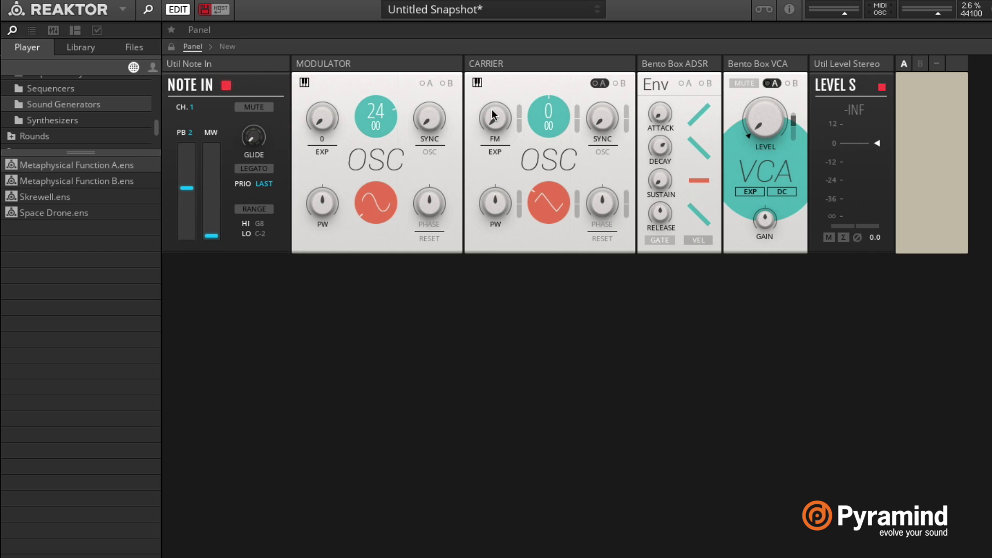
{"action": "left_click_drag", "start_coordinate": [495, 118], "coordinate": [533, 140]}
{"action": "left_click_drag", "start_coordinate": [497, 116], "coordinate": [482, 68]}
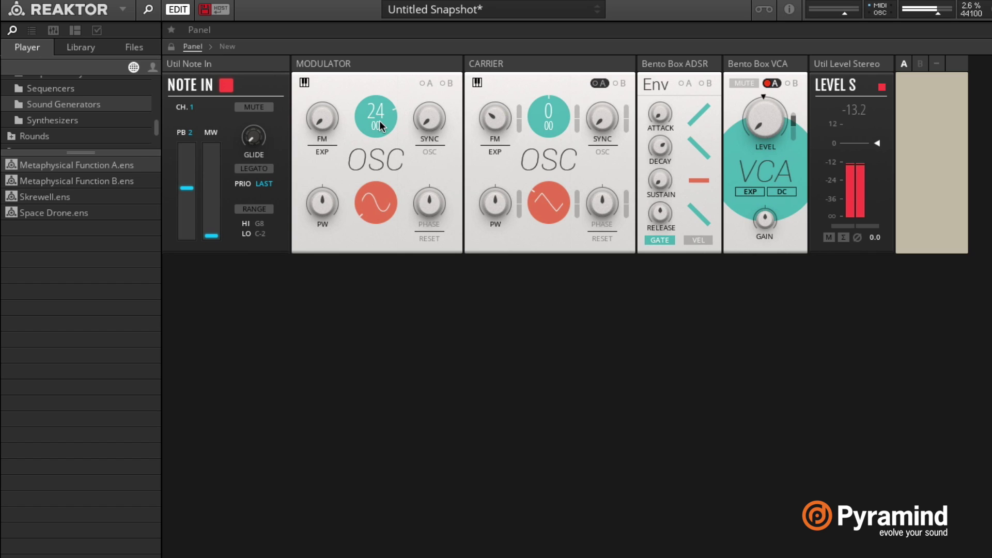
Set the MODULATOR to a sawtooth wave at pitch -12 and the CARRIER to a sine wave
{"action": "left_click_drag", "start_coordinate": [379, 120], "coordinate": [402, 323]}
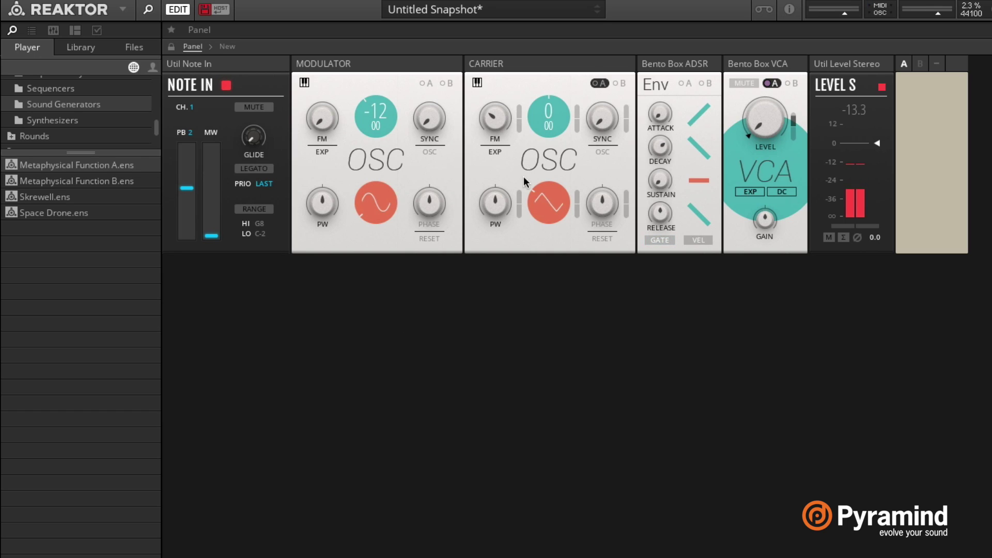
{"action": "left_click_drag", "start_coordinate": [545, 200], "coordinate": [551, 240]}
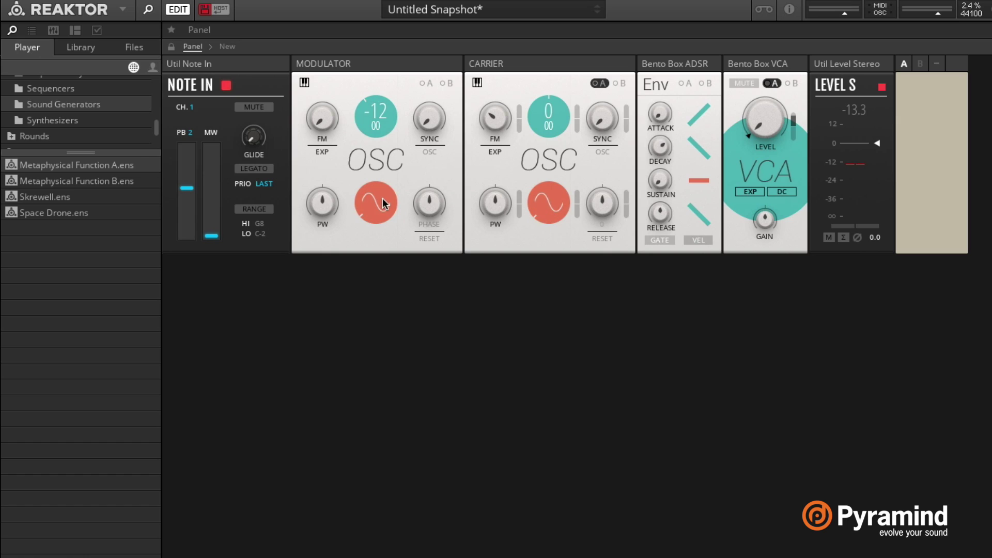
{"action": "left_click_drag", "start_coordinate": [373, 200], "coordinate": [350, 78]}
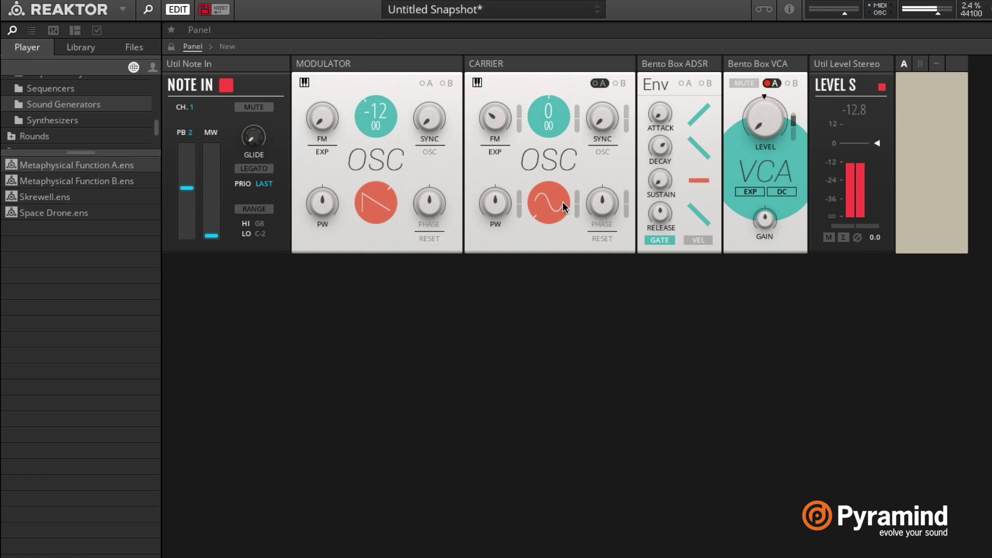
Set the MODULATOR's pitch to -48 and the CARRIER's pitch to 48
{"action": "left_click_drag", "start_coordinate": [403, 133], "coordinate": [388, 315]}
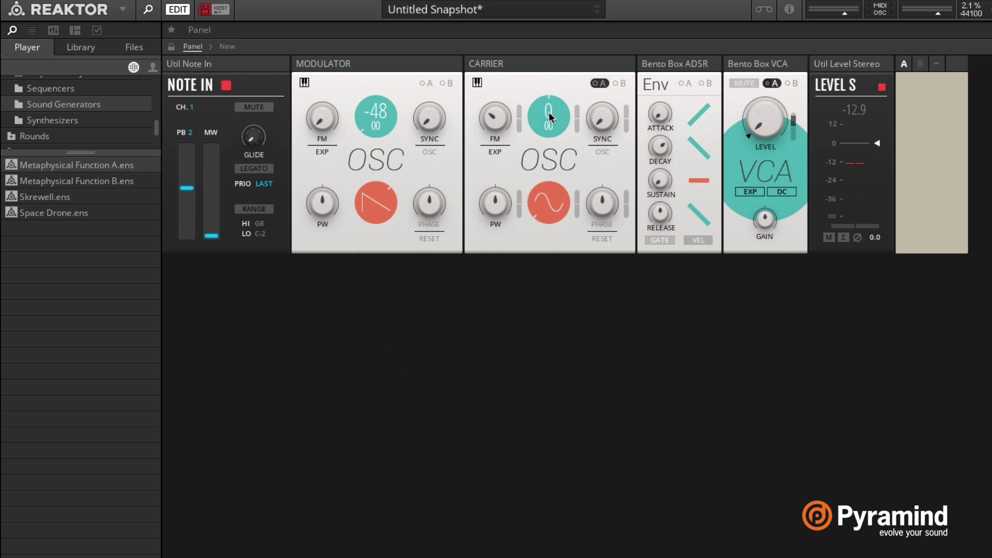
{"action": "left_click_drag", "start_coordinate": [559, 85], "coordinate": [556, 24]}
{"action": "left_click_drag", "start_coordinate": [554, 111], "coordinate": [557, 54]}
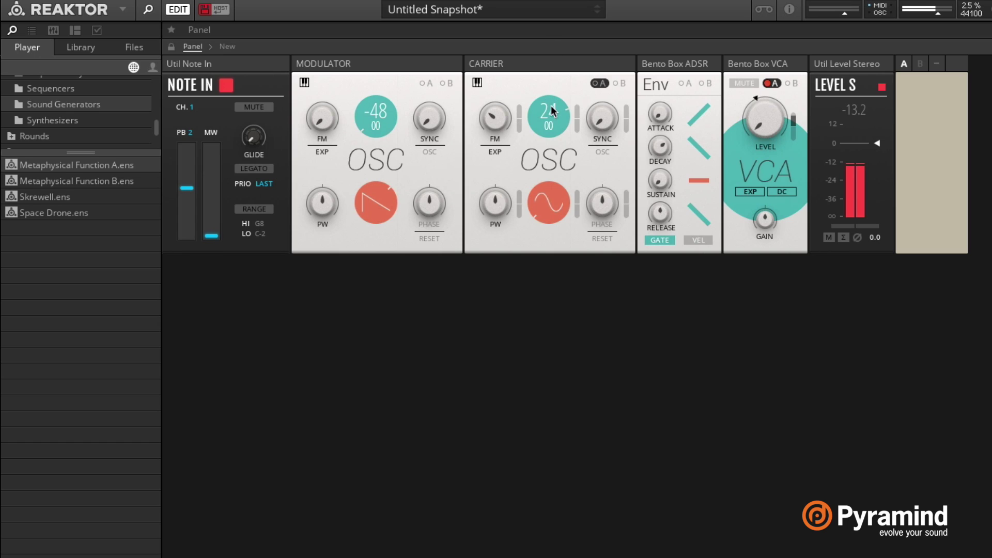
{"action": "left_click_drag", "start_coordinate": [551, 105], "coordinate": [556, 0]}
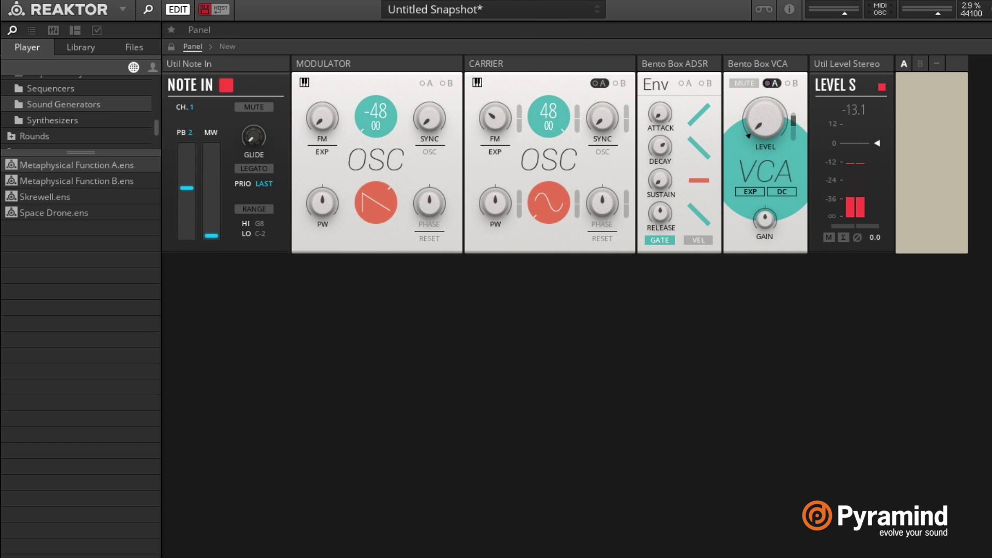
Sweep both oscillators' pitches, ending with MODULATOR at 48 and CARRIER at -24, and raise the CARRIER's FM amount to maximum
{"action": "left_click_drag", "start_coordinate": [378, 110], "coordinate": [381, 44]}
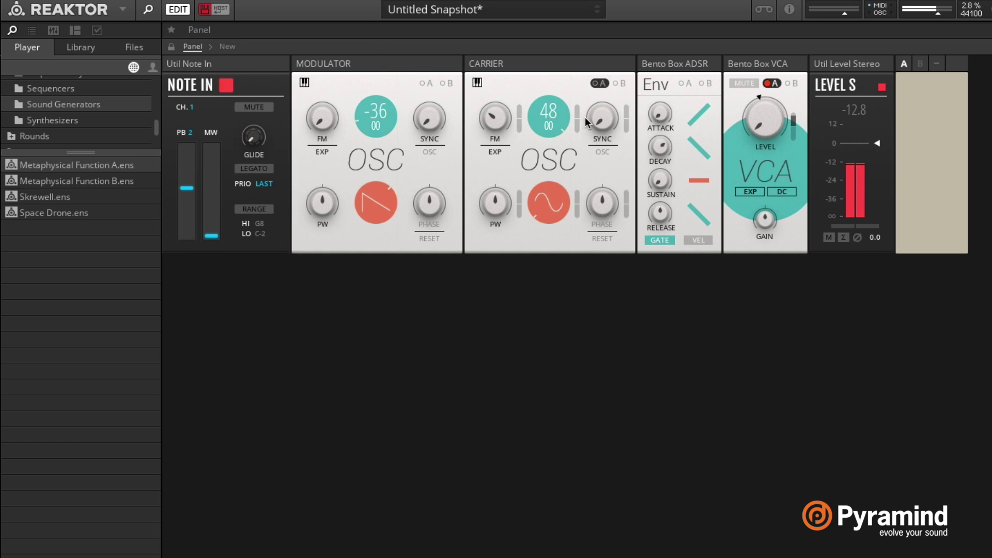
{"action": "left_click_drag", "start_coordinate": [550, 117], "coordinate": [566, 230]}
{"action": "left_click_drag", "start_coordinate": [373, 115], "coordinate": [348, 42]}
{"action": "left_click_drag", "start_coordinate": [549, 116], "coordinate": [554, 172]}
{"action": "left_click_drag", "start_coordinate": [490, 101], "coordinate": [491, 63]}
{"action": "left_click_drag", "start_coordinate": [397, 101], "coordinate": [367, 23]}
{"action": "left_click_drag", "start_coordinate": [545, 113], "coordinate": [518, 463]}
{"action": "left_click_drag", "start_coordinate": [377, 109], "coordinate": [364, 1]}
{"action": "left_click_drag", "start_coordinate": [552, 109], "coordinate": [526, 2]}
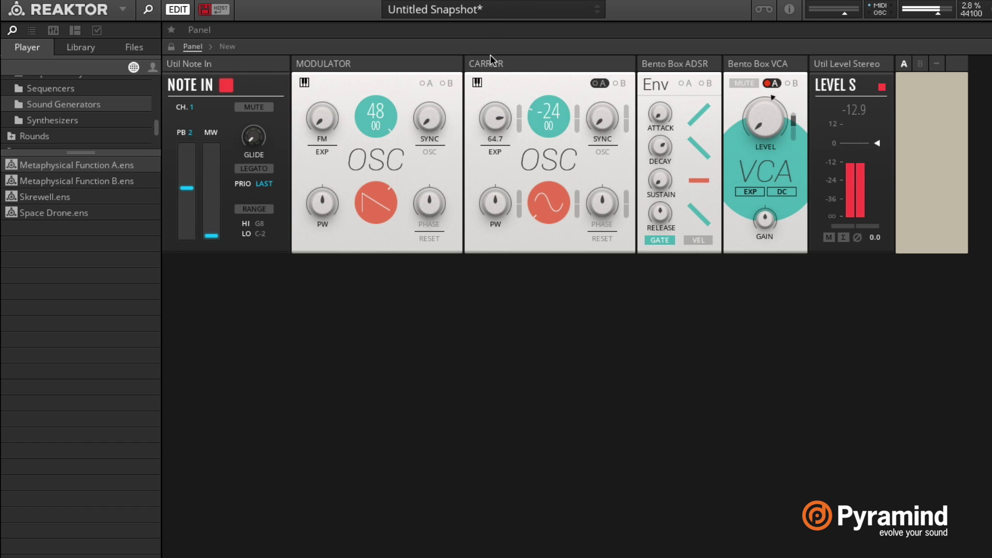
{"action": "left_click_drag", "start_coordinate": [490, 55], "coordinate": [500, 0]}
Morph the MODULATOR's waveform to a sawtooth-triangle blend at pitch 24, and set the CARRIER's pitch to -48
{"action": "left_click_drag", "start_coordinate": [365, 196], "coordinate": [385, 325]}
{"action": "left_click_drag", "start_coordinate": [382, 114], "coordinate": [376, 241]}
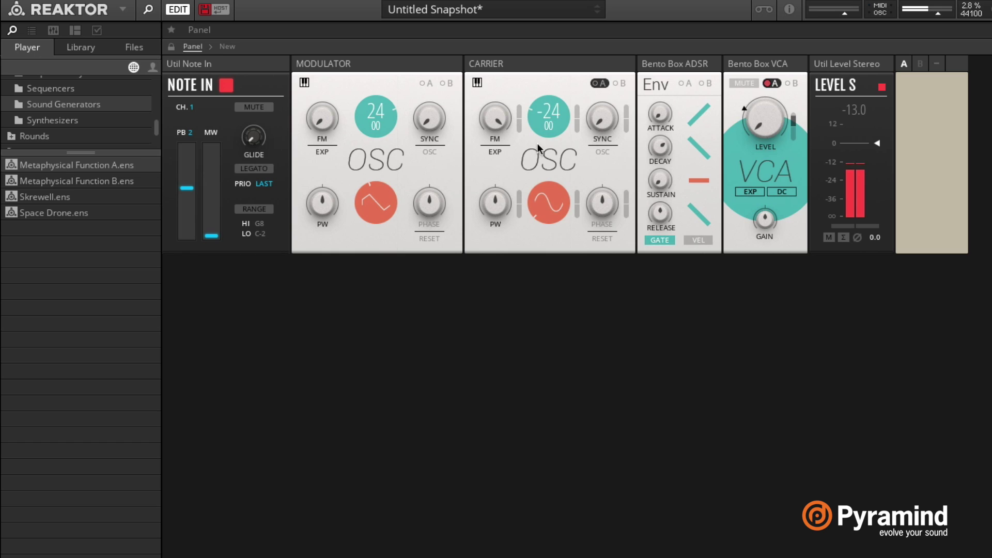
{"action": "left_click_drag", "start_coordinate": [549, 117], "coordinate": [545, 185]}
{"action": "left_click_drag", "start_coordinate": [542, 108], "coordinate": [538, 218]}
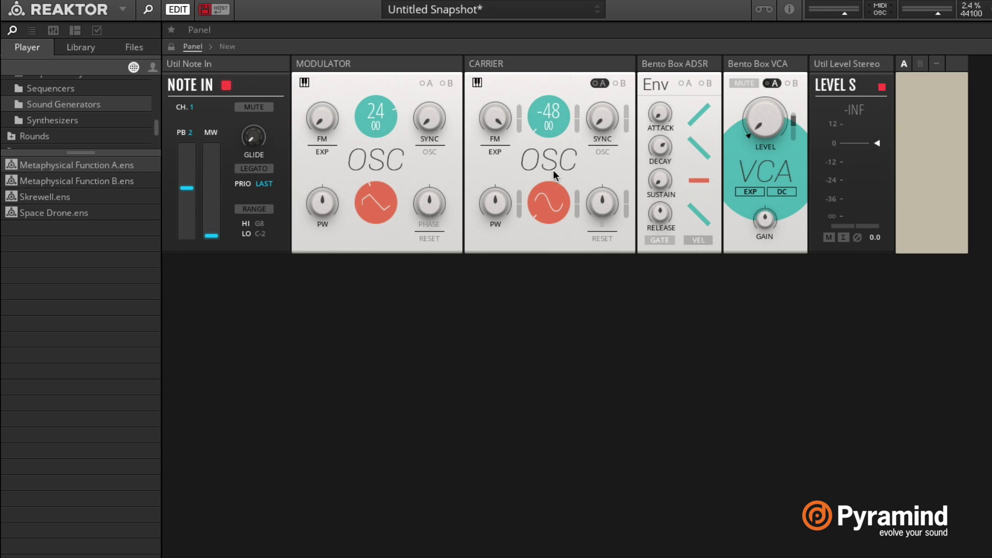
In the structure, add the Monark Filter block from the Monark folder of the Reaktor Blocks library
{"action": "left_click", "coordinate": [228, 47]}
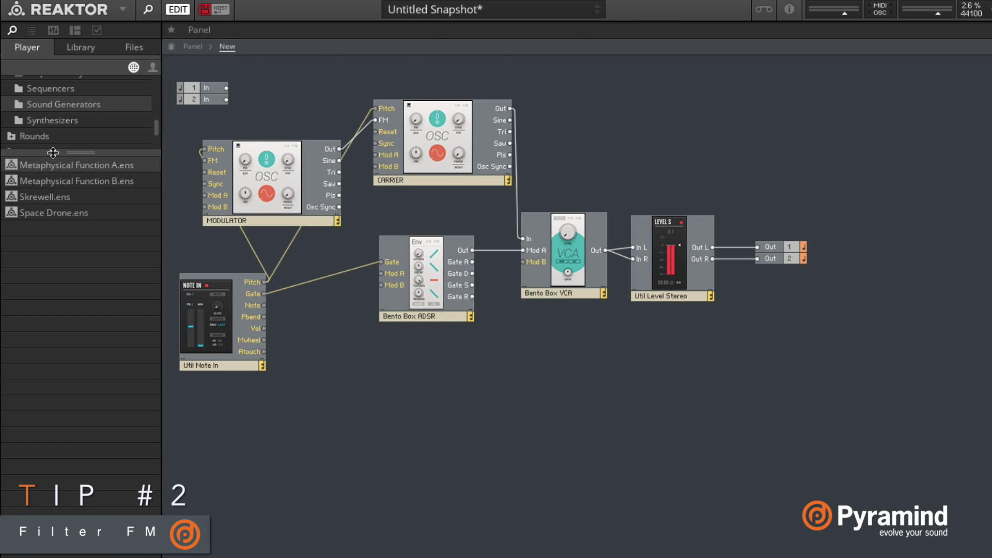
{"action": "left_click_drag", "start_coordinate": [75, 153], "coordinate": [73, 329]}
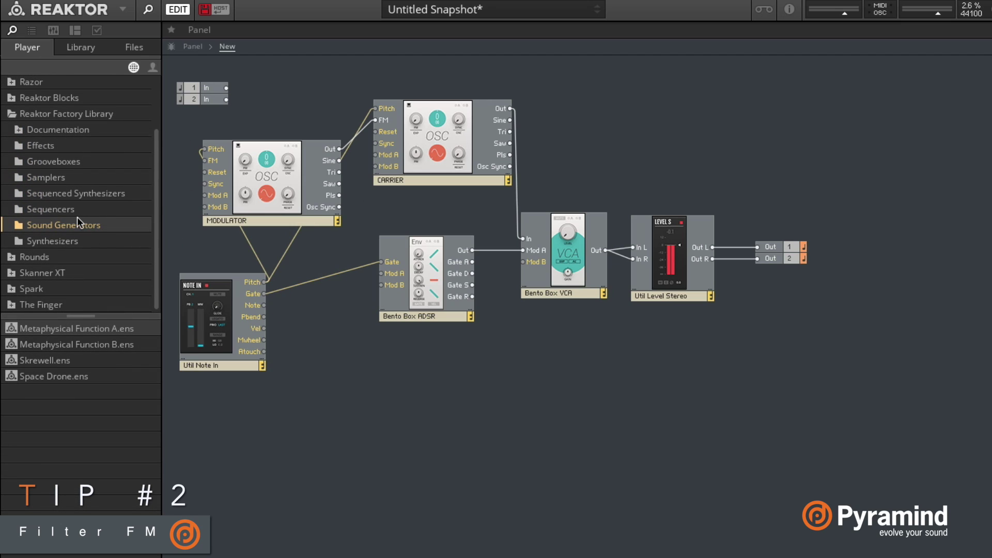
{"action": "left_click", "coordinate": [76, 44]}
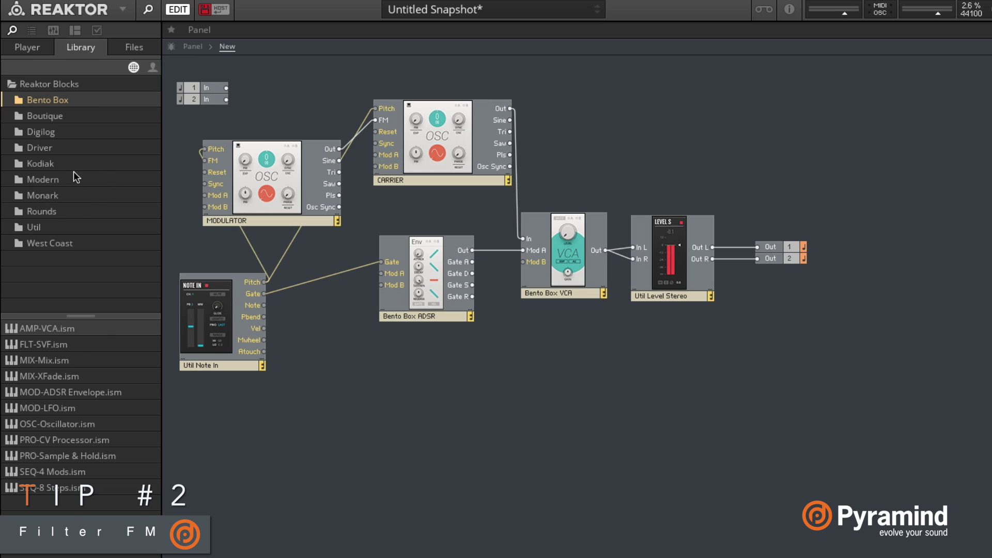
{"action": "left_click", "coordinate": [73, 179]}
{"action": "left_click", "coordinate": [54, 194]}
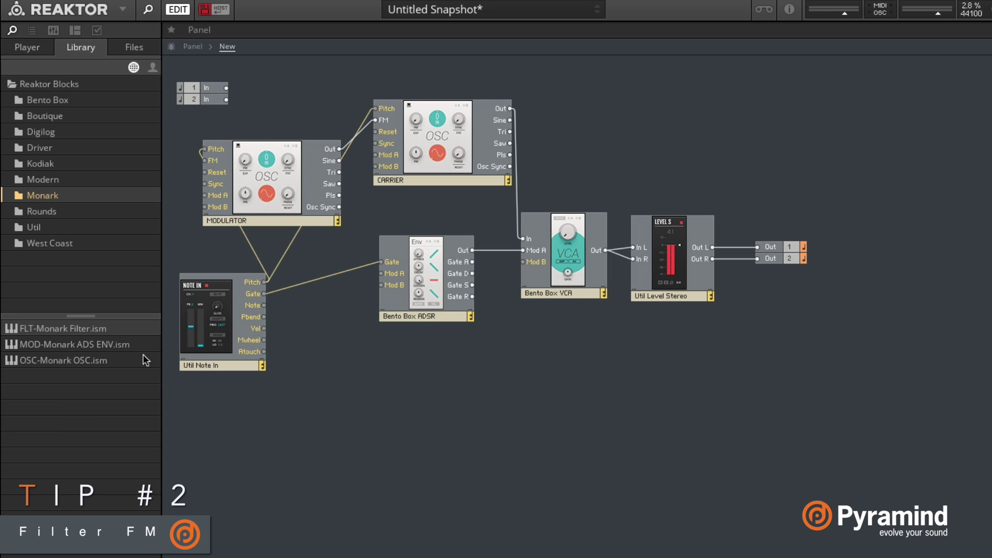
{"action": "double_click", "coordinate": [88, 324]}
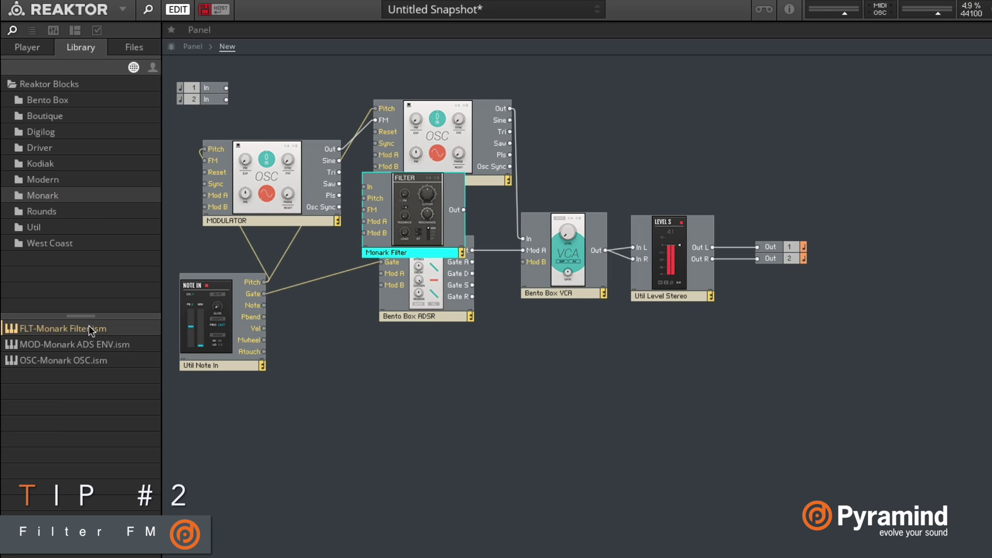
Move the Monark Filter clear of the other blocks and shift the VCA, Util Level Stereo and outputs to make room
{"action": "left_click_drag", "start_coordinate": [448, 234], "coordinate": [695, 156]}
{"action": "left_click_drag", "start_coordinate": [842, 313], "coordinate": [731, 212]}
{"action": "left_click", "coordinate": [584, 202]}
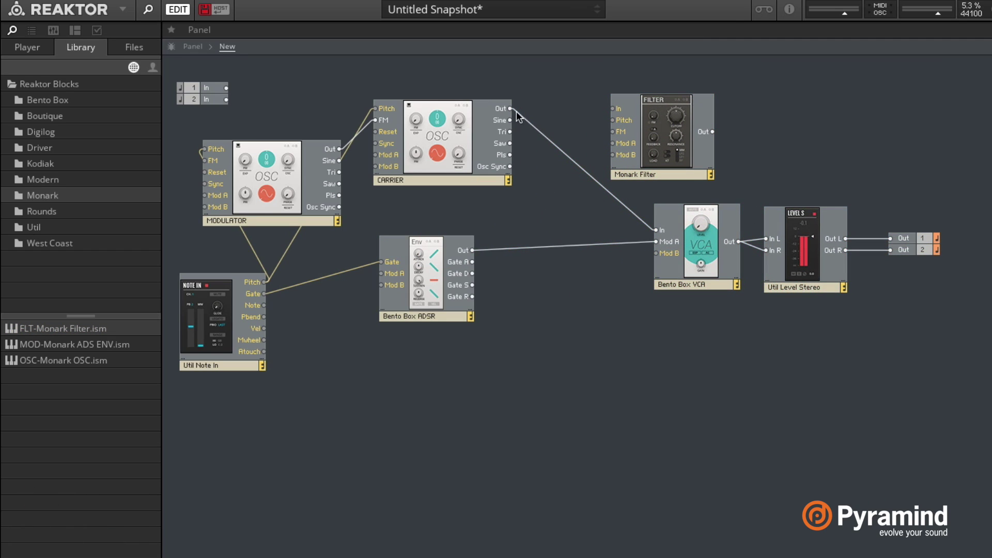
Wire CARRIER's Out through the Monark Filter into the VCA's In, and place the filter between CARRIER and VCA
{"action": "left_click_drag", "start_coordinate": [508, 110], "coordinate": [628, 108]}
{"action": "left_click_drag", "start_coordinate": [712, 131], "coordinate": [657, 230]}
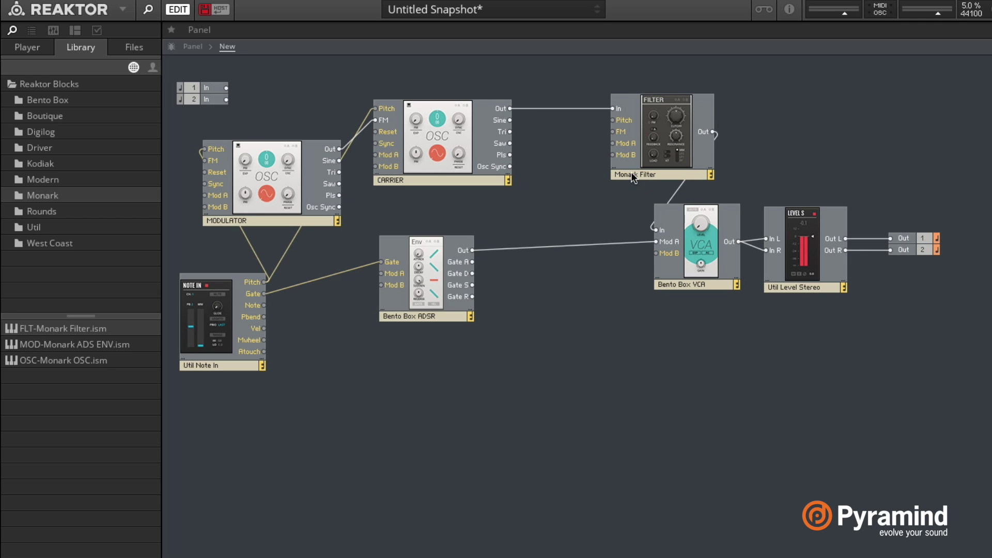
{"action": "left_click_drag", "start_coordinate": [632, 173], "coordinate": [551, 207]}
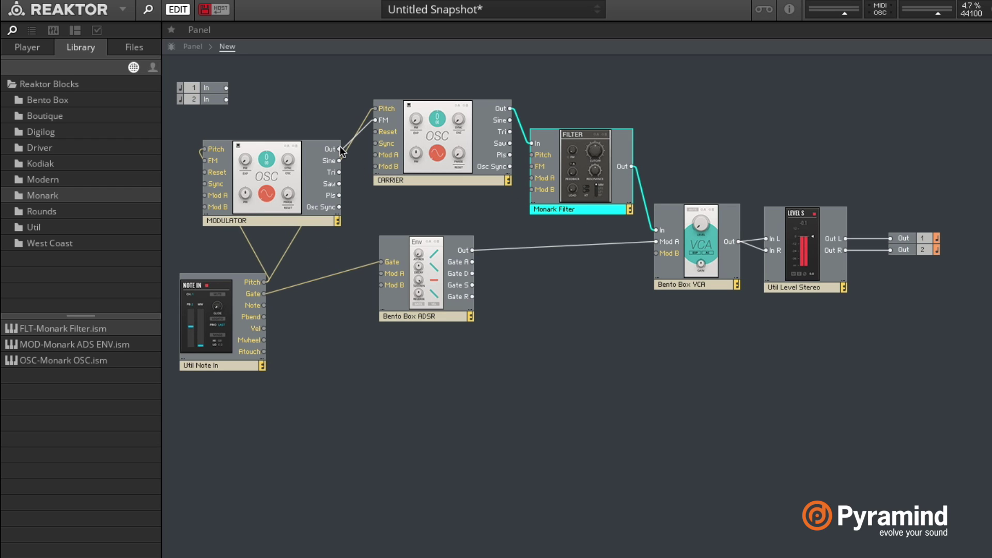
Connect MODULATOR's Out to the Monark Filter's FM input and Note In's Pitch to the filter's Pitch input
{"action": "left_click_drag", "start_coordinate": [339, 160], "coordinate": [554, 165]}
{"action": "left_click", "coordinate": [263, 279]}
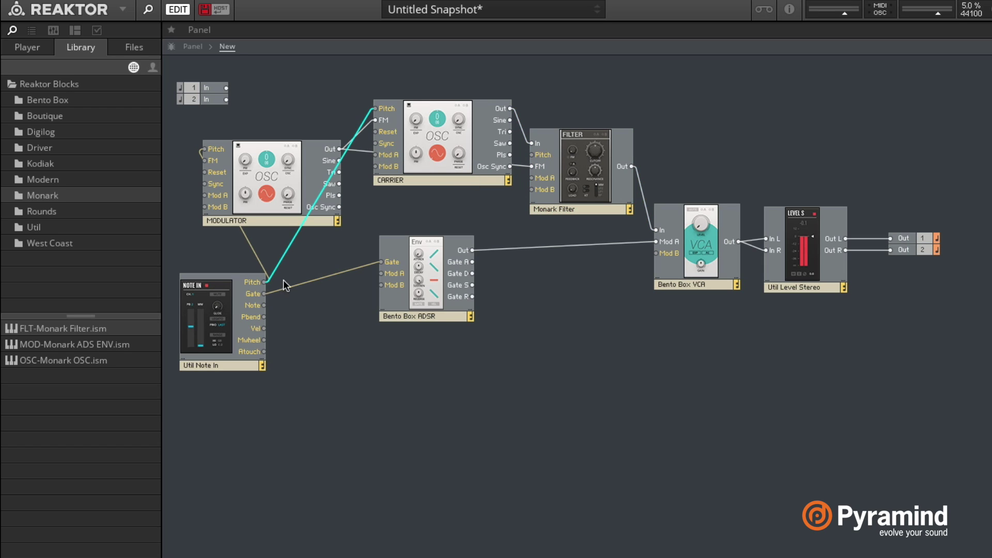
{"action": "left_click_drag", "start_coordinate": [266, 280], "coordinate": [563, 151]}
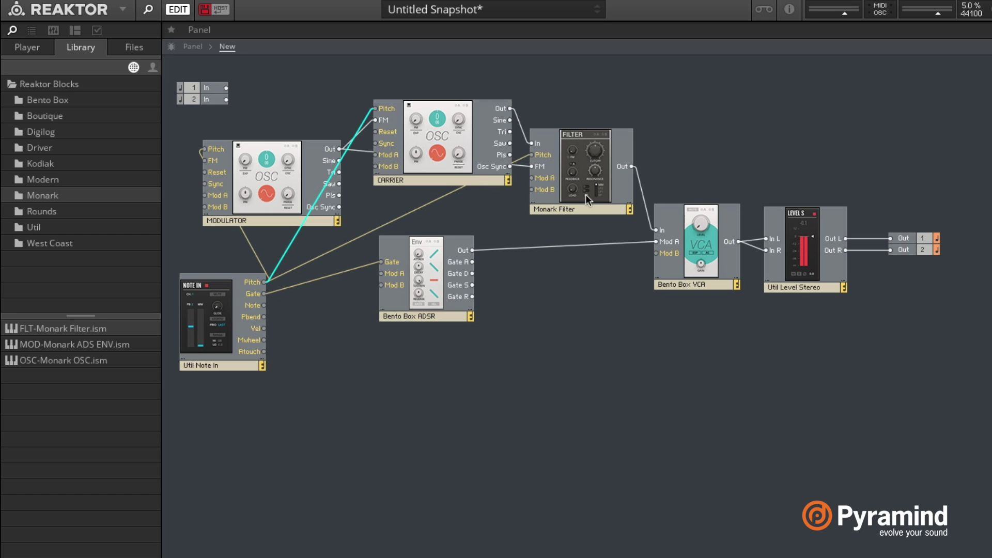
On the front panel, move the Monark Filter directly after the CARRIER and raise its FM amount to 47.6
{"action": "left_click", "coordinate": [190, 48]}
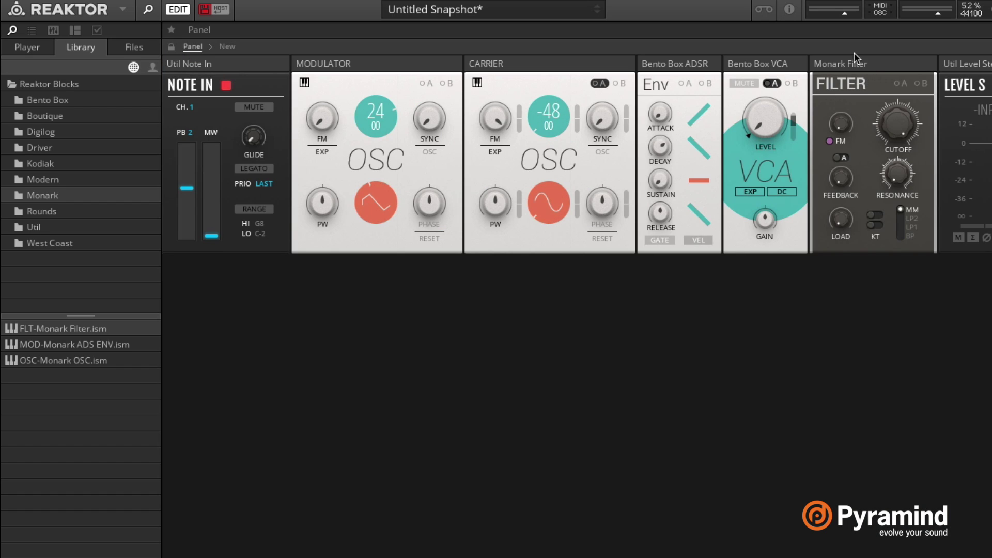
{"action": "left_click_drag", "start_coordinate": [857, 66], "coordinate": [658, 67]}
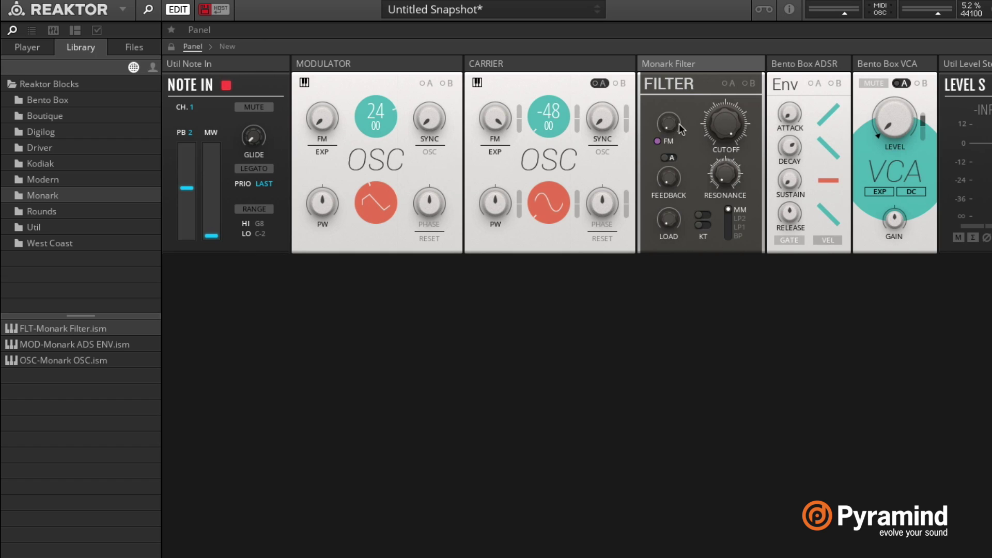
{"action": "left_click_drag", "start_coordinate": [671, 130], "coordinate": [678, 42]}
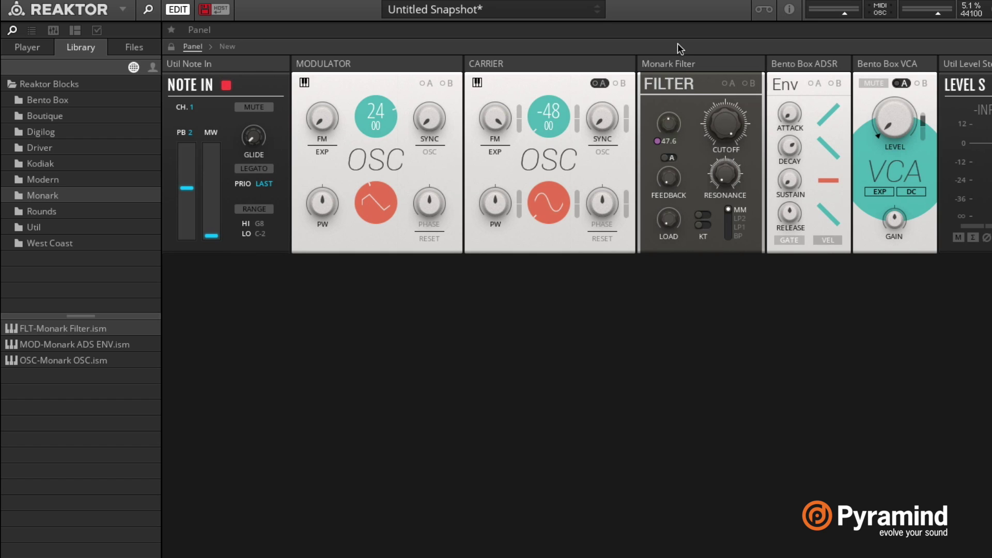
Turn the CARRIER's FM amount down to zero, reset its pitch to 0, and change its waveform to a triangle-sawtooth blend
{"action": "mouse_move", "coordinate": [497, 127]}
{"action": "left_click_drag", "start_coordinate": [497, 118], "coordinate": [515, 351]}
{"action": "double_click", "coordinate": [556, 113]}
{"action": "left_click", "coordinate": [550, 203]}
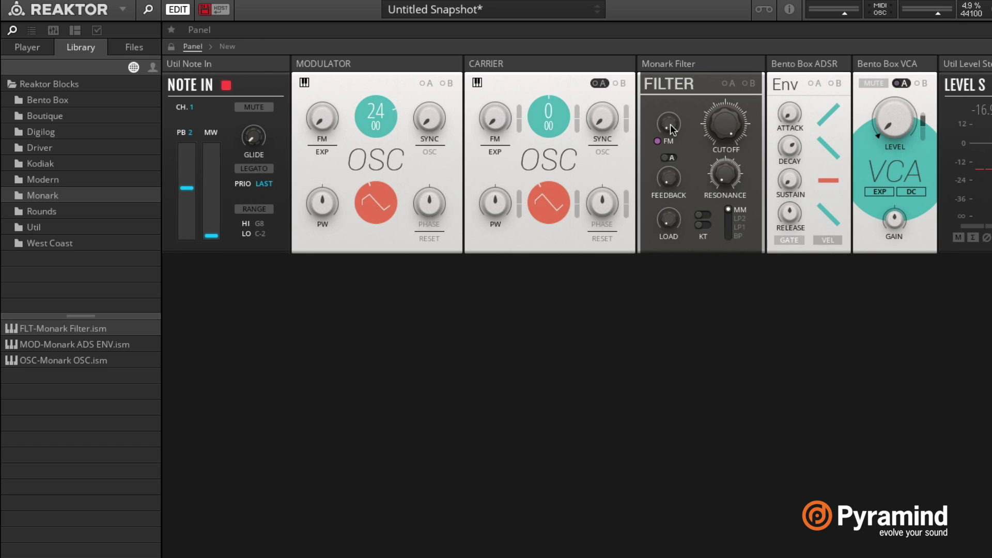
Raise the Monark Filter's FM amount, adjust its resonance, and set its cutoff to 55.4
{"action": "left_click_drag", "start_coordinate": [671, 128], "coordinate": [675, 10]}
{"action": "mouse_move", "coordinate": [730, 106]}
{"action": "mouse_move", "coordinate": [725, 159]}
{"action": "left_mouse_down"}
{"action": "mouse_move", "coordinate": [728, 114]}
{"action": "mouse_move", "coordinate": [724, 172]}
{"action": "left_mouse_up"}
{"action": "left_click_drag", "start_coordinate": [727, 122], "coordinate": [730, 211]}
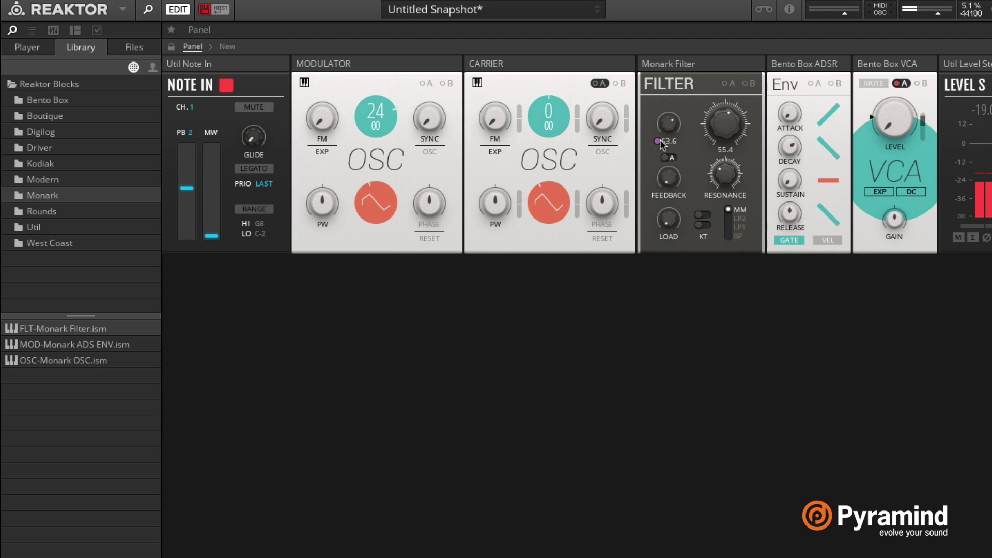
Fine-tune the Monark Filter's FM amount and resonance, and set the MODULATOR's pitch to -12
{"action": "left_click_drag", "start_coordinate": [672, 120], "coordinate": [675, 90]}
{"action": "left_click_drag", "start_coordinate": [730, 169], "coordinate": [717, 133]}
{"action": "left_click_drag", "start_coordinate": [372, 111], "coordinate": [412, 318]}
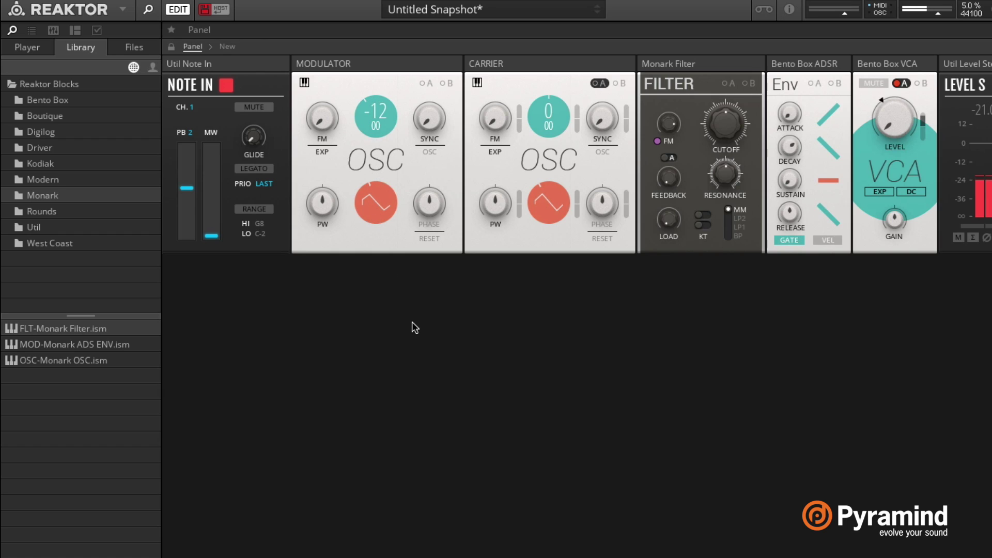
Lower the Monark Filter's cutoff and switch the MODULATOR to a free-running sawtooth, sweeping its frequency up to about 58 Hz
{"action": "left_click_drag", "start_coordinate": [726, 129], "coordinate": [715, 161]}
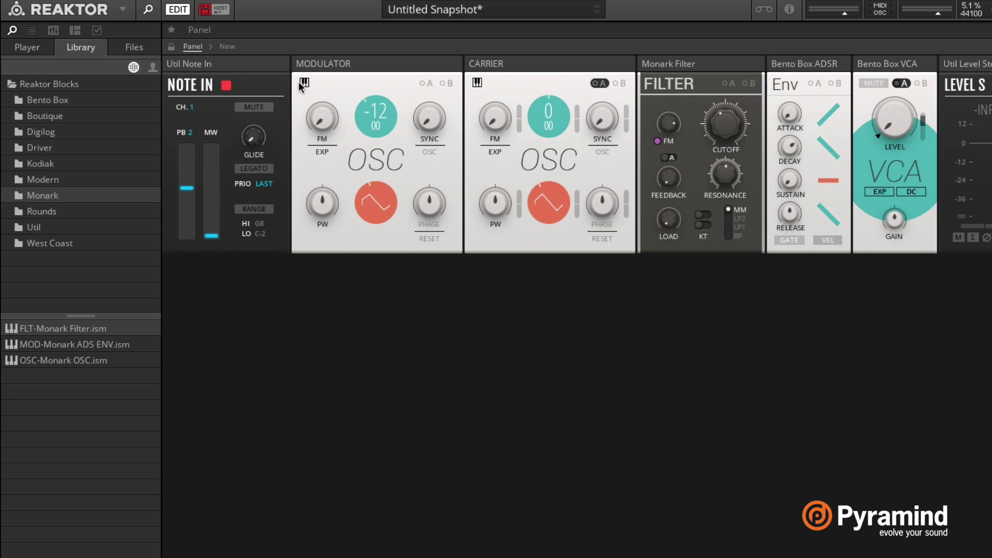
{"action": "mouse_move", "coordinate": [374, 111]}
{"action": "left_click_drag", "start_coordinate": [379, 131], "coordinate": [388, 156]}
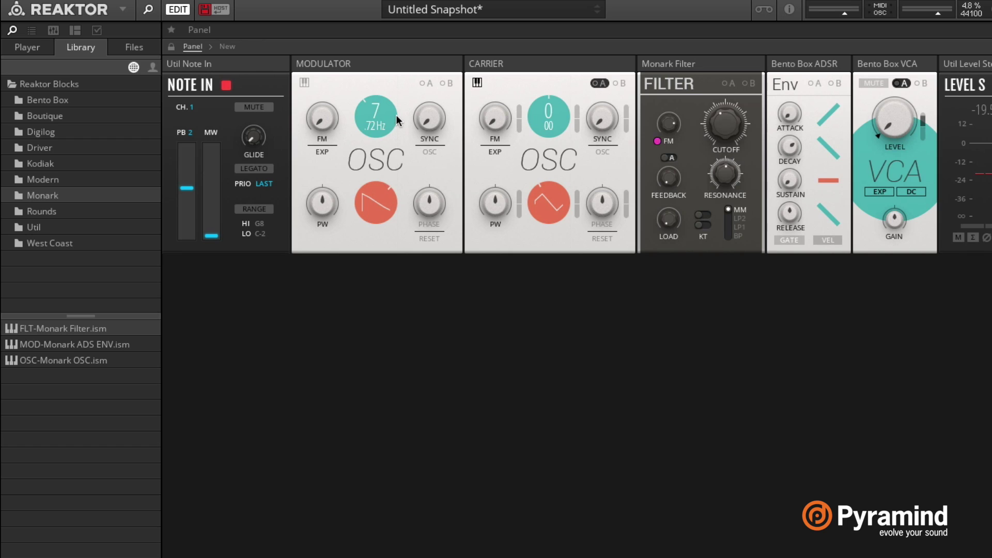
{"action": "left_click_drag", "start_coordinate": [377, 107], "coordinate": [377, 122]}
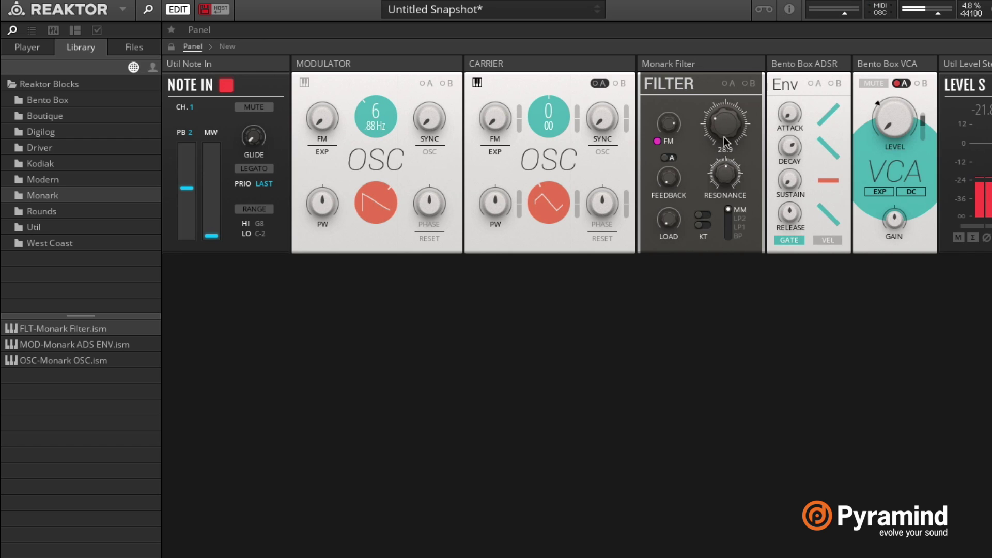
{"action": "left_click_drag", "start_coordinate": [727, 120], "coordinate": [727, 125]}
{"action": "left_click_drag", "start_coordinate": [379, 108], "coordinate": [382, 61]}
{"action": "left_click_drag", "start_coordinate": [378, 108], "coordinate": [411, 184]}
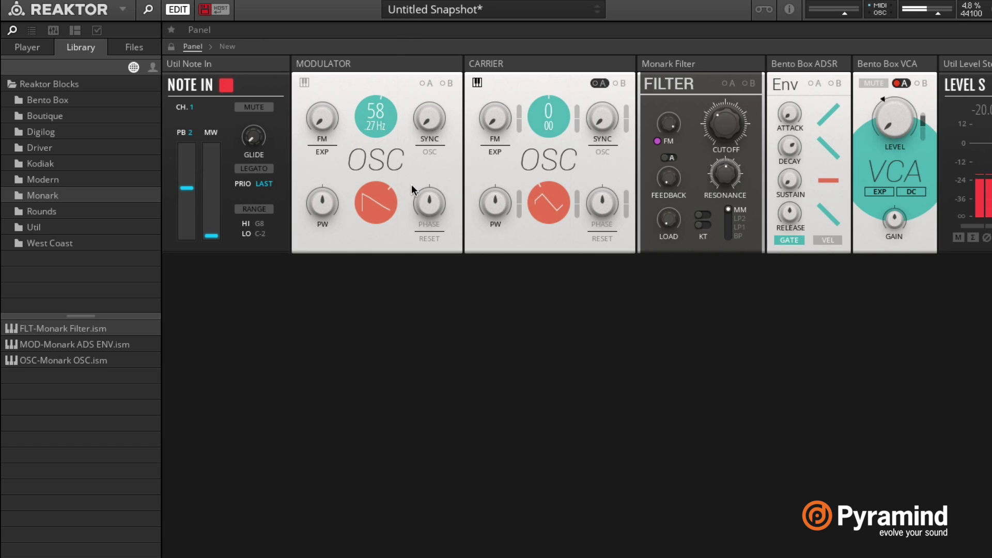
Return the MODULATOR to keyboard tracking and sweep its pitch up to 12 and down to -11
{"action": "left_click", "coordinate": [305, 83]}
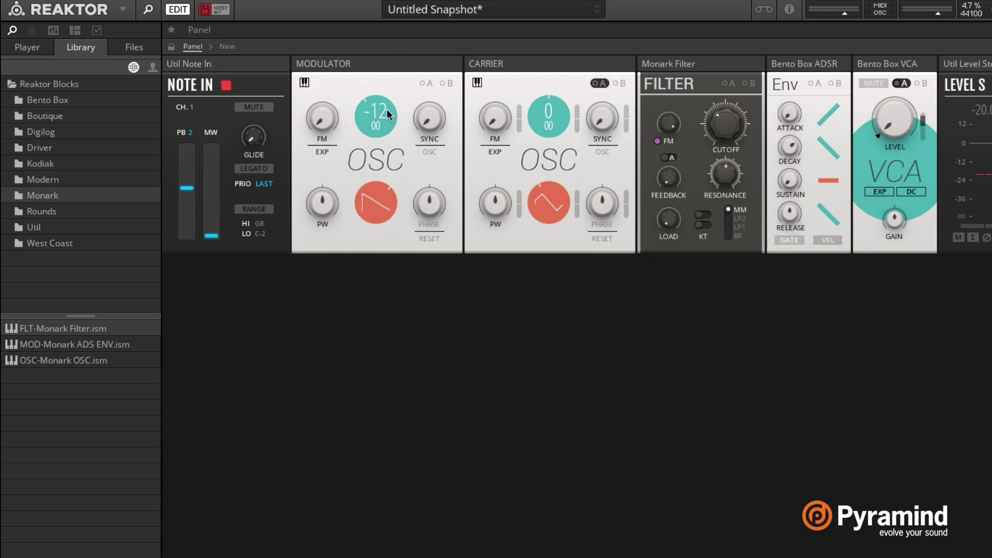
{"action": "left_click_drag", "start_coordinate": [380, 94], "coordinate": [402, 39]}
{"action": "left_click_drag", "start_coordinate": [375, 108], "coordinate": [390, 57]}
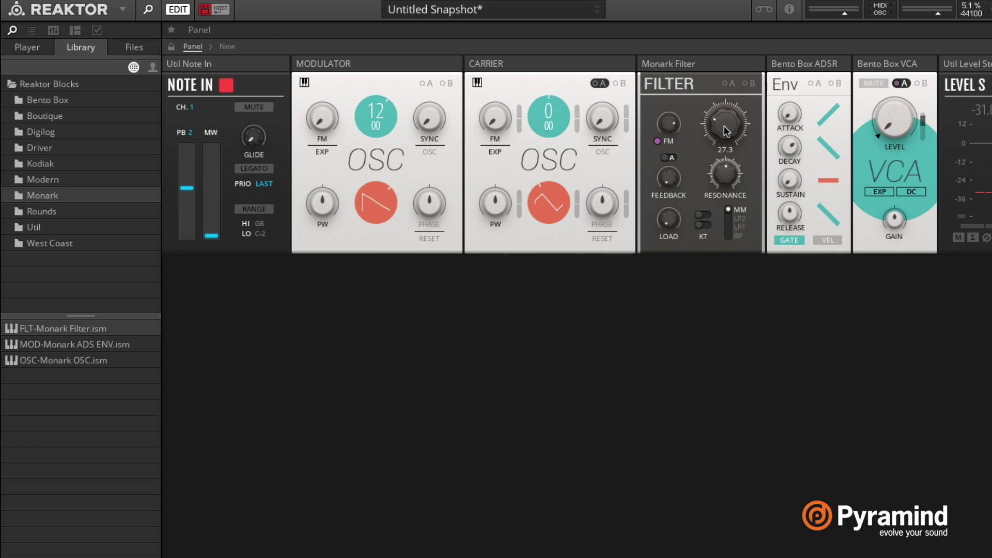
{"action": "left_click_drag", "start_coordinate": [376, 116], "coordinate": [401, 258]}
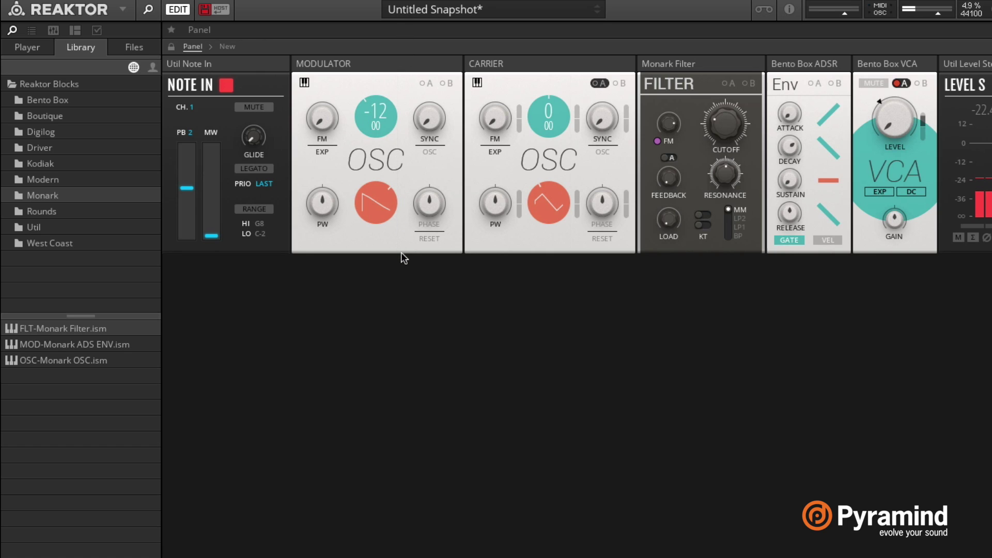
Switch the Monark Filter to band-pass (BP) mode, set its resonance to 45.3, and raise its cutoff to 37.1
{"action": "left_click", "coordinate": [727, 222]}
{"action": "left_click_drag", "start_coordinate": [727, 225], "coordinate": [724, 258]}
{"action": "left_click", "coordinate": [719, 128]}
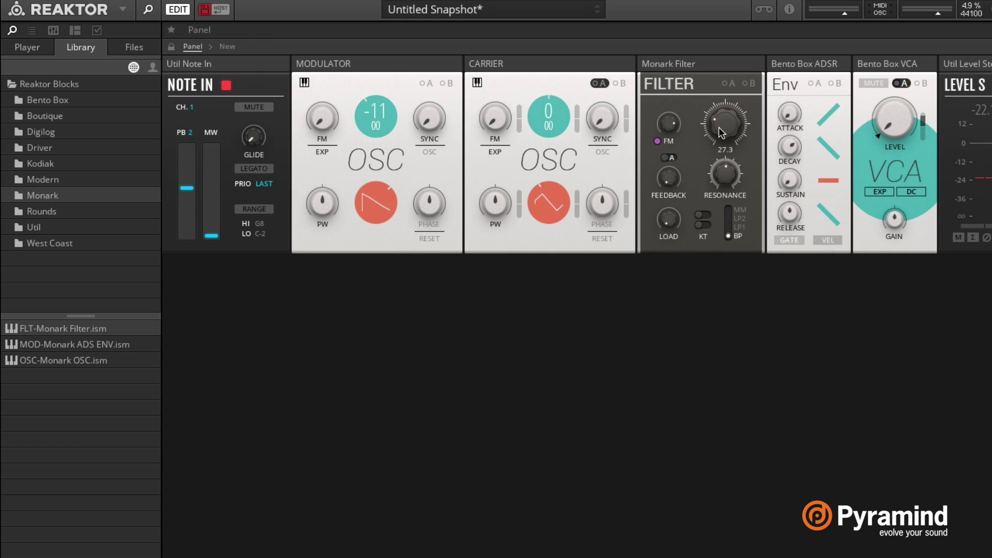
{"action": "left_click_drag", "start_coordinate": [732, 177], "coordinate": [727, 207]}
{"action": "left_click_drag", "start_coordinate": [726, 116], "coordinate": [730, 58]}
{"action": "left_click_drag", "start_coordinate": [722, 171], "coordinate": [721, 175]}
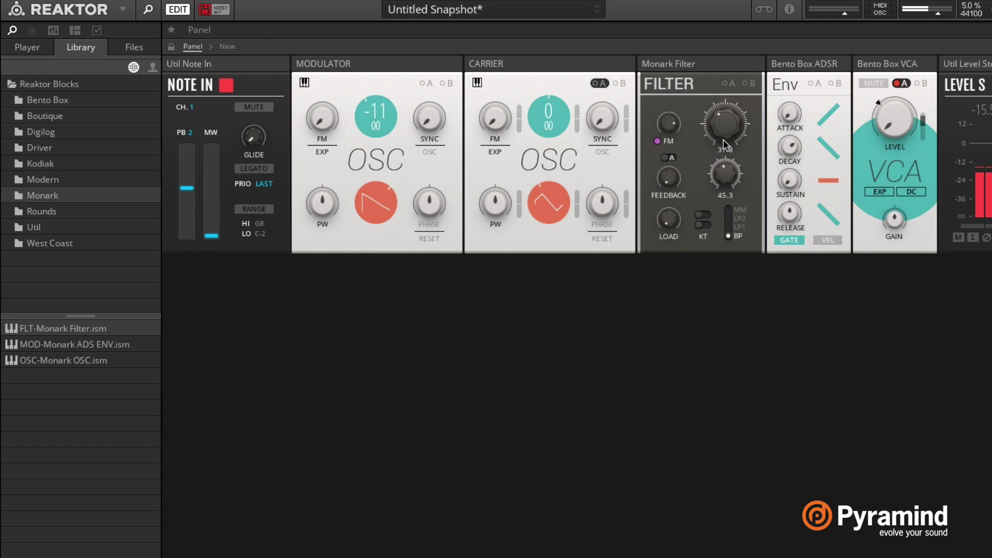
{"action": "mouse_move", "coordinate": [730, 131]}
{"action": "left_mouse_down"}
{"action": "mouse_move", "coordinate": [730, 155]}
{"action": "mouse_move", "coordinate": [728, 92]}
{"action": "mouse_move", "coordinate": [729, 139]}
{"action": "mouse_move", "coordinate": [716, 112]}
{"action": "mouse_move", "coordinate": [719, 132]}
{"action": "mouse_move", "coordinate": [735, 125]}
{"action": "left_mouse_up"}
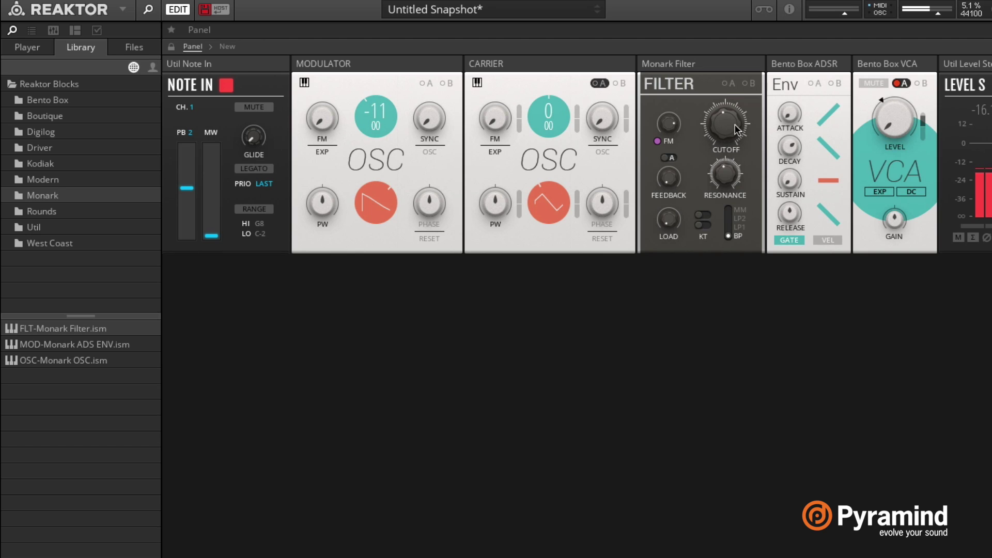
In the structure view, duplicate the Bento Box ADSR with its gate connection and wire the copy's output to the Monark Filter's Mod A
{"action": "left_click", "coordinate": [231, 46]}
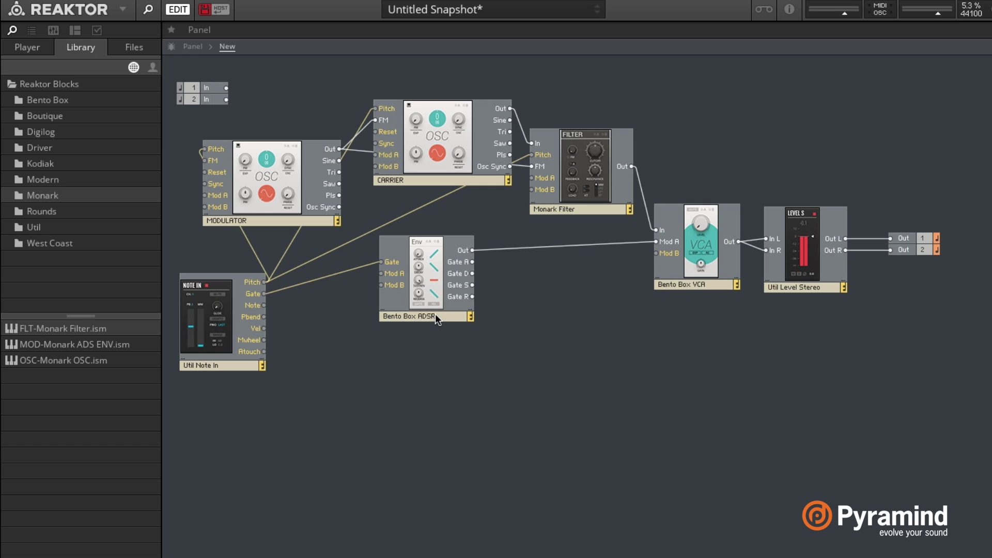
{"action": "left_click_drag", "start_coordinate": [435, 314], "coordinate": [448, 458]}
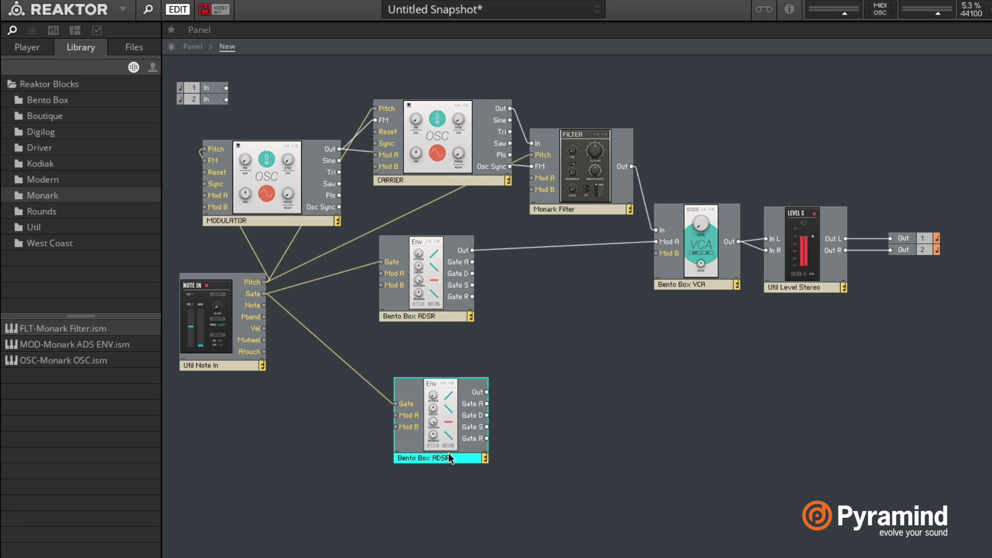
{"action": "left_click_drag", "start_coordinate": [486, 391], "coordinate": [544, 181]}
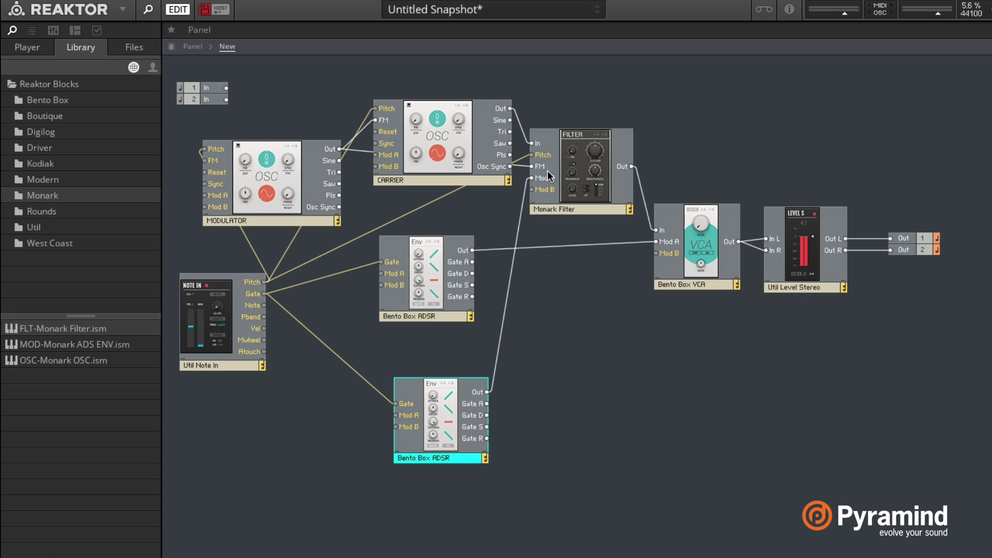
On the front panel, select the Monark Filter's A modulation and assign a positive amount to its cutoff
{"action": "left_click", "coordinate": [193, 47]}
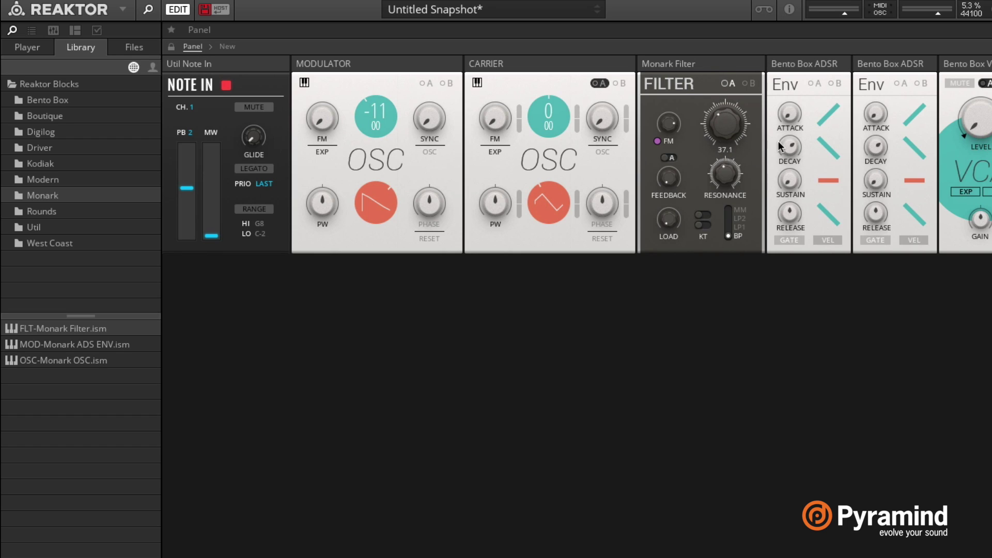
{"action": "left_click", "coordinate": [728, 83]}
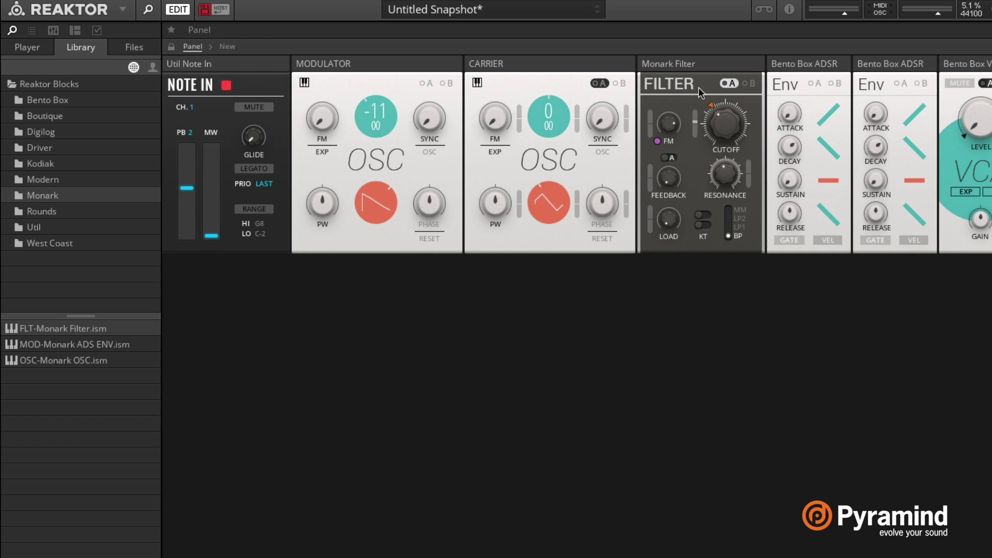
{"action": "left_click_drag", "start_coordinate": [697, 116], "coordinate": [714, 45]}
In the structure view, rename the ADSR that feeds the Bento Box VCA as ENV 1
{"action": "left_click", "coordinate": [230, 46]}
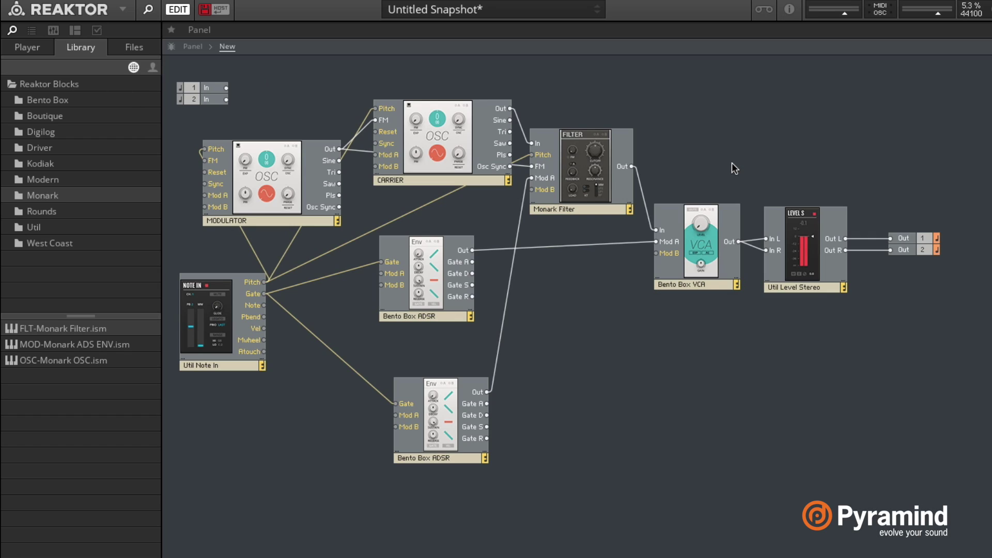
{"action": "left_click", "coordinate": [416, 316]}
{"action": "double_click", "coordinate": [417, 314]}
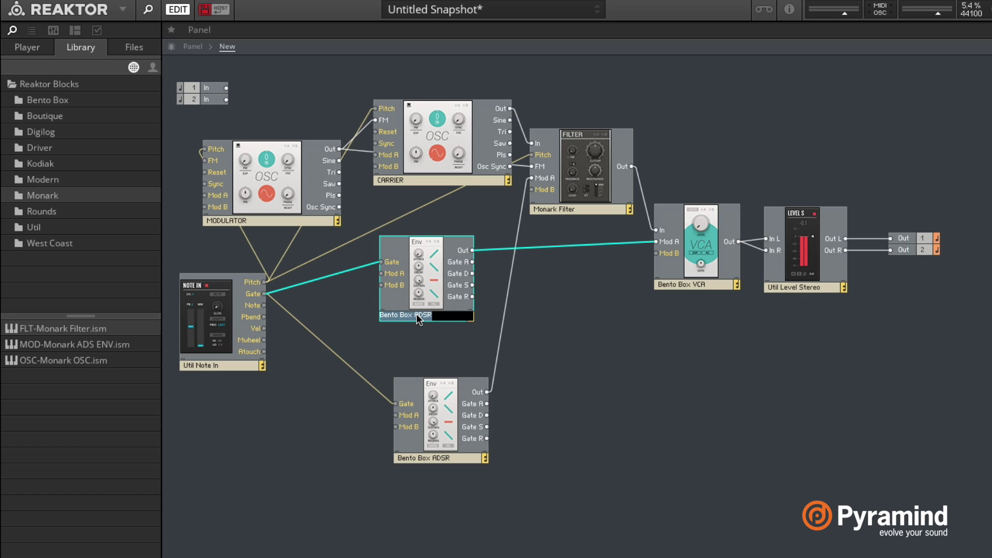
{"action": "type", "text": "M"}
{"action": "type", "text": "NV "}
{"action": "type", "text": "1"}
{"action": "key", "text": "Return"}
Rename the ADSR that modulates the Monark Filter as ENV 2 (MOD)
{"action": "double_click", "coordinate": [424, 457]}
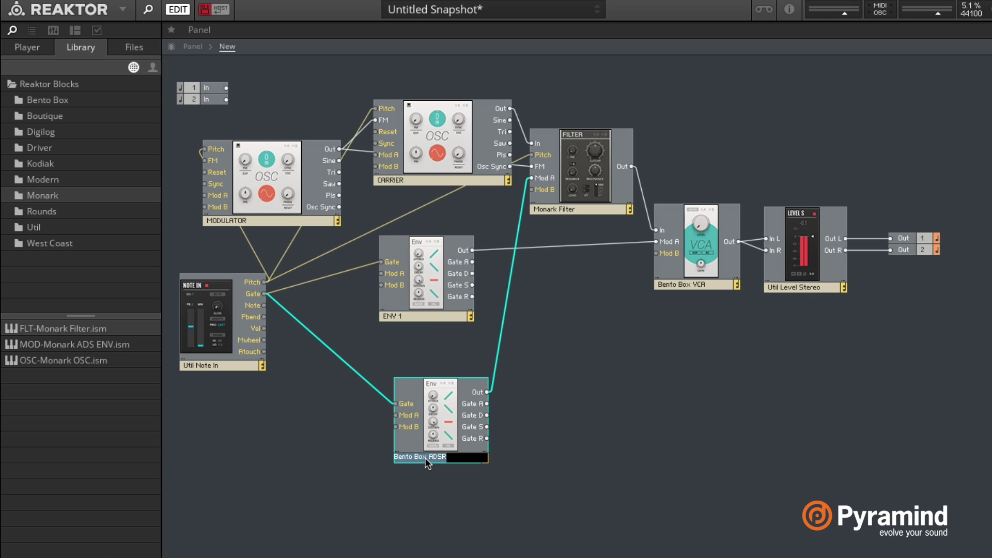
{"action": "type", "text": "ENV 2 (MOD)"}
{"action": "key", "text": "Return"}
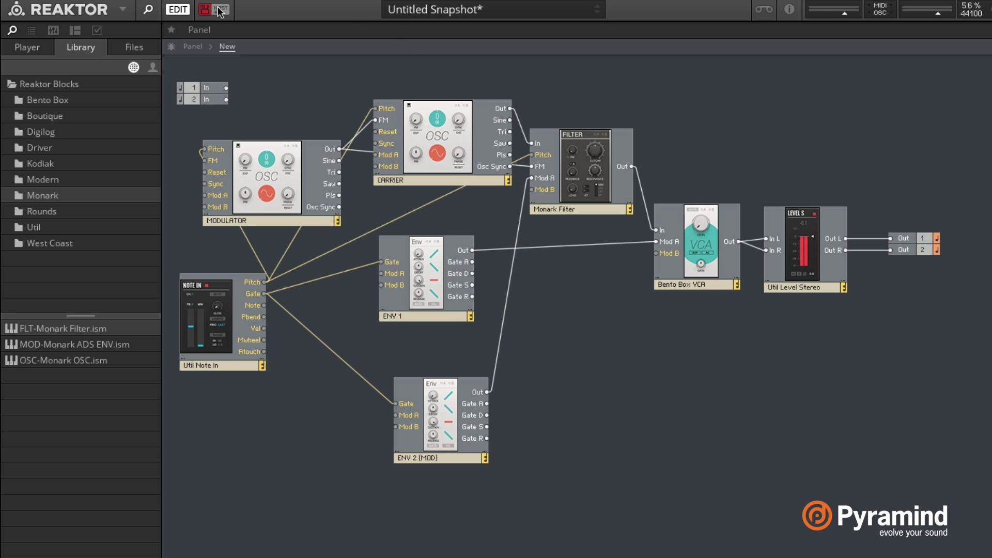
On the front panel, switch the Monark Filter to LP2 mode and bend ENV 2 (MOD)'s decay into a concave curve
{"action": "left_click", "coordinate": [192, 47]}
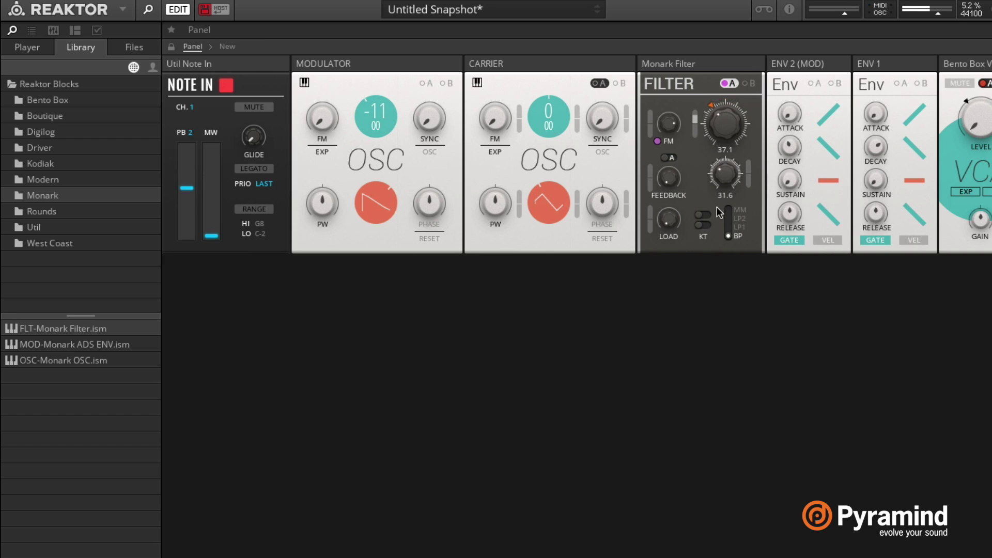
{"action": "left_click_drag", "start_coordinate": [730, 228], "coordinate": [731, 207]}
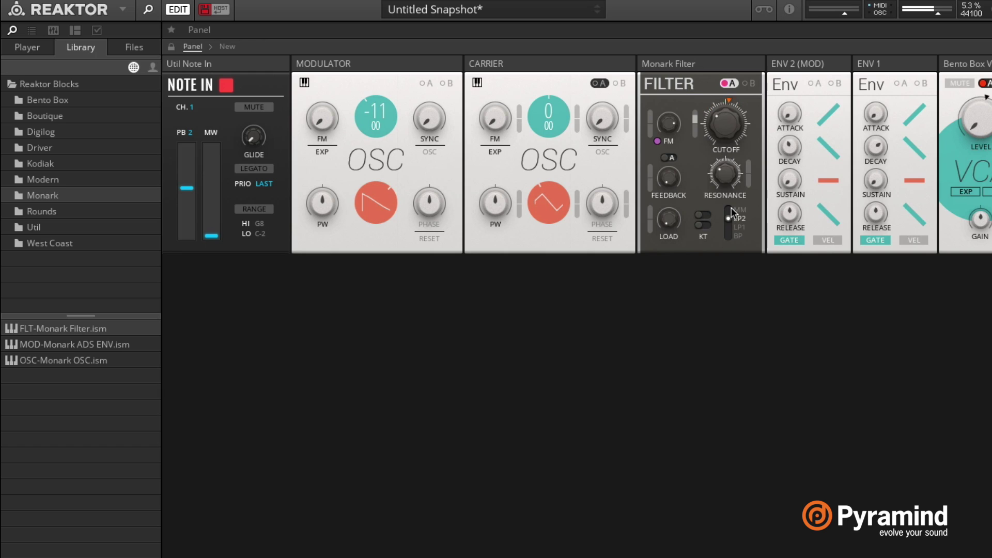
{"action": "left_click_drag", "start_coordinate": [796, 109], "coordinate": [761, 98]}
{"action": "left_click_drag", "start_coordinate": [840, 147], "coordinate": [826, 158]}
Set the Monark Filter's FM amount to 47.2, lower its cutoff, and raise its feedback slightly
{"action": "left_click_drag", "start_coordinate": [665, 121], "coordinate": [671, 152]}
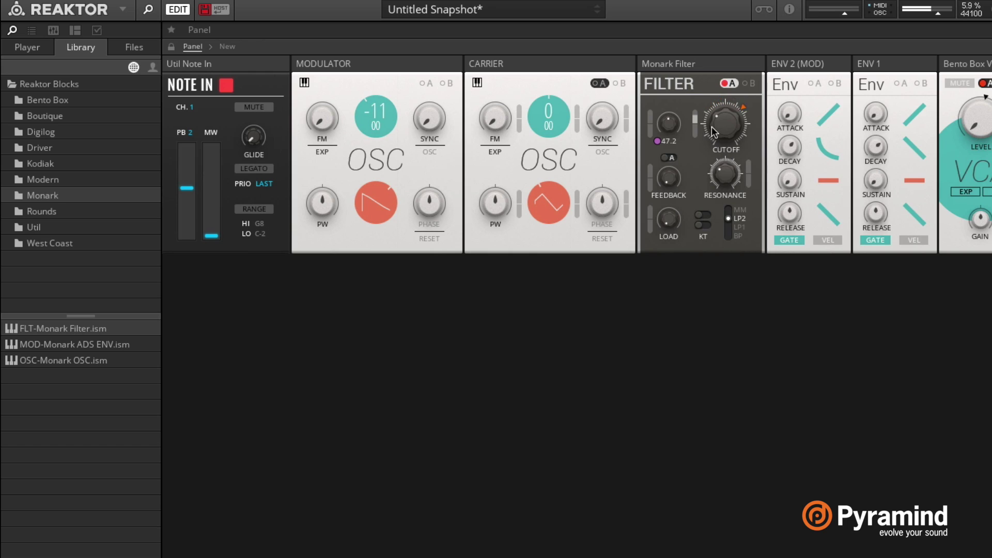
{"action": "left_click_drag", "start_coordinate": [725, 127], "coordinate": [730, 174]}
{"action": "left_click_drag", "start_coordinate": [672, 179], "coordinate": [670, 169]}
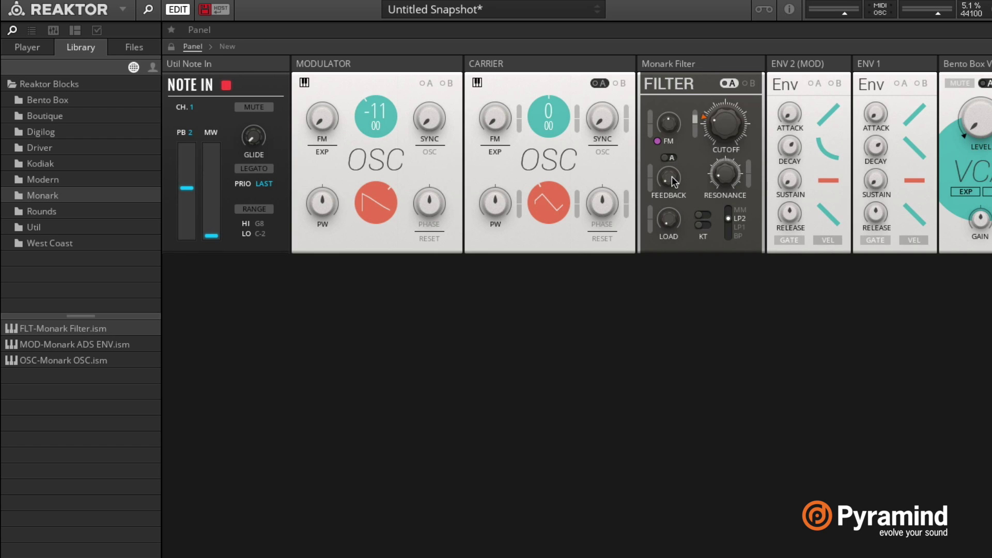
{"action": "left_click_drag", "start_coordinate": [670, 176], "coordinate": [675, 126]}
Raise the CARRIER's FM amount, give it a sine wave at pitch -36, and set the MODULATOR to -12 with a triangle-sawtooth blend
{"action": "mouse_move", "coordinate": [496, 122]}
{"action": "mouse_move", "coordinate": [501, 81]}
{"action": "left_mouse_down"}
{"action": "mouse_move", "coordinate": [507, 118]}
{"action": "mouse_move", "coordinate": [492, 73]}
{"action": "left_mouse_up"}
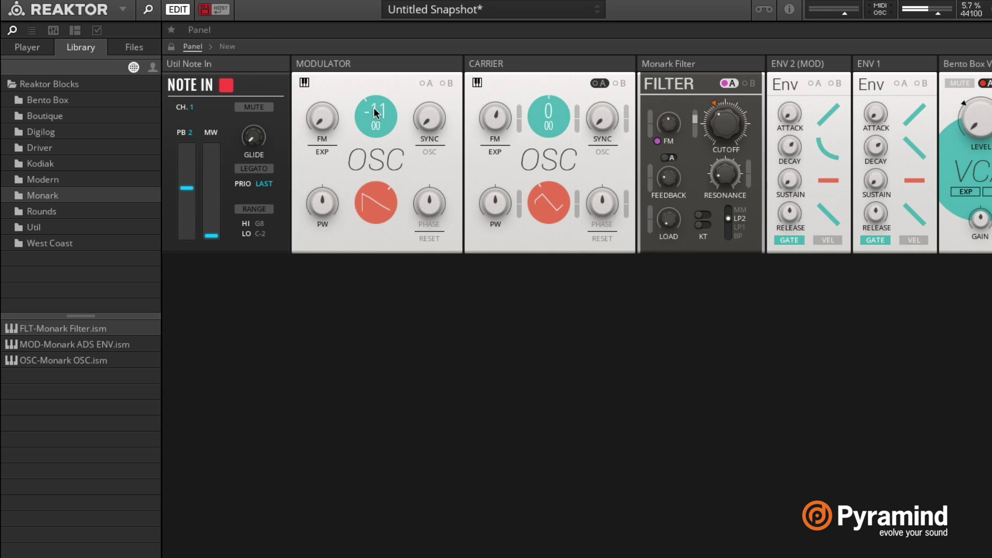
{"action": "left_click_drag", "start_coordinate": [374, 108], "coordinate": [398, 4]}
{"action": "left_click_drag", "start_coordinate": [385, 200], "coordinate": [376, 309]}
{"action": "left_click", "coordinate": [385, 213]}
{"action": "left_click", "coordinate": [553, 197]}
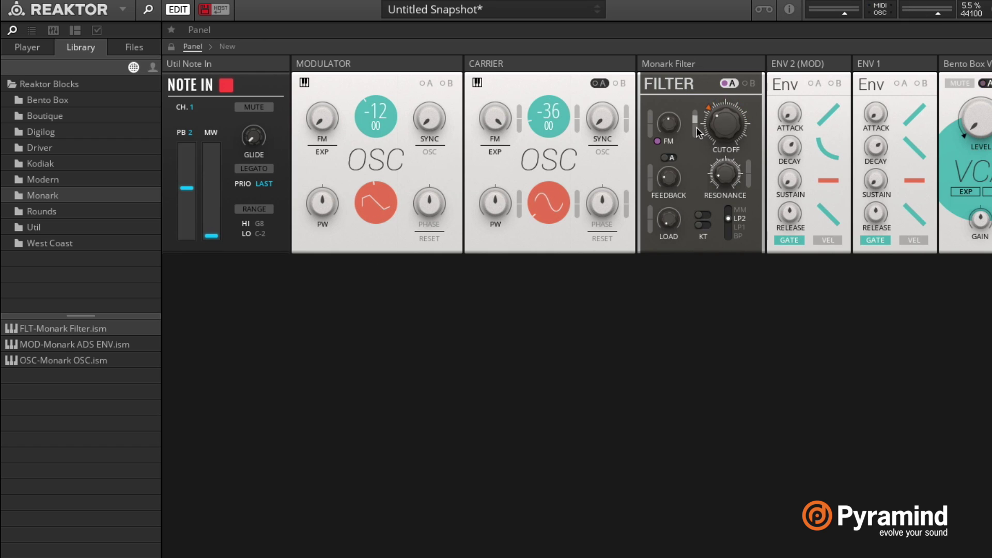
Raise the Monark Filter's cutoff and readjust its feedback and FM amount
{"action": "left_click_drag", "start_coordinate": [723, 133], "coordinate": [730, 91]}
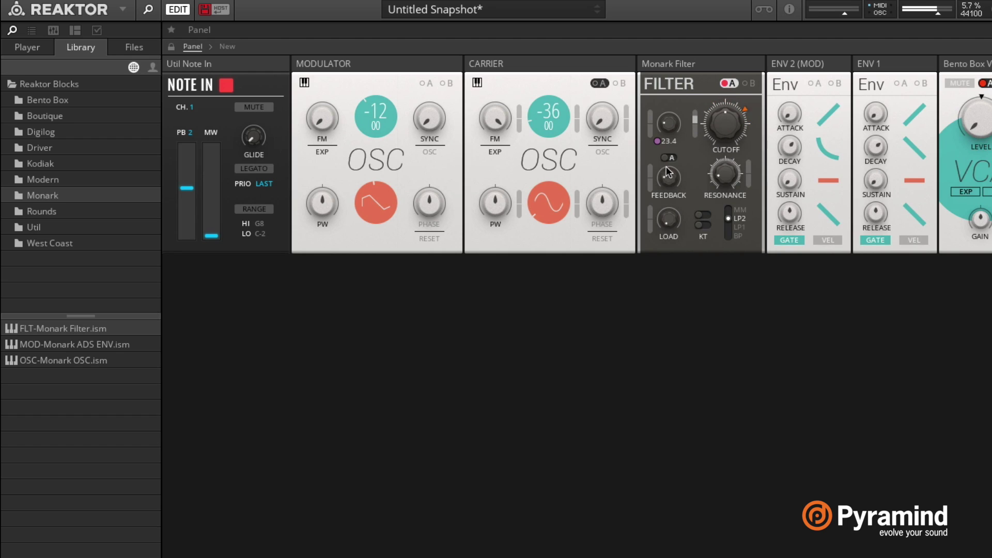
{"action": "left_click_drag", "start_coordinate": [666, 167], "coordinate": [666, 171]}
{"action": "left_click_drag", "start_coordinate": [675, 132], "coordinate": [675, 104]}
Set the MODULATOR's pitch to -24 and the CARRIER's pitch to -12, and reduce the CARRIER's FM amount to around midway
{"action": "left_click_drag", "start_coordinate": [380, 110], "coordinate": [381, 180]}
{"action": "left_click_drag", "start_coordinate": [546, 107], "coordinate": [558, 2]}
{"action": "left_click_drag", "start_coordinate": [486, 119], "coordinate": [478, 217]}
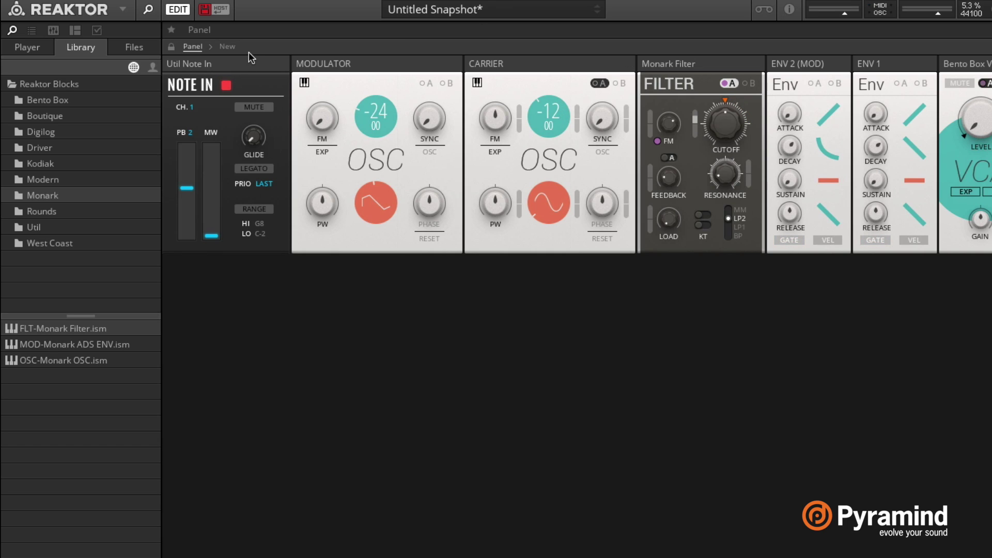
Add a Rounds Reverb block to the structure and place it below the Util Level Stereo block
{"action": "left_click", "coordinate": [230, 47]}
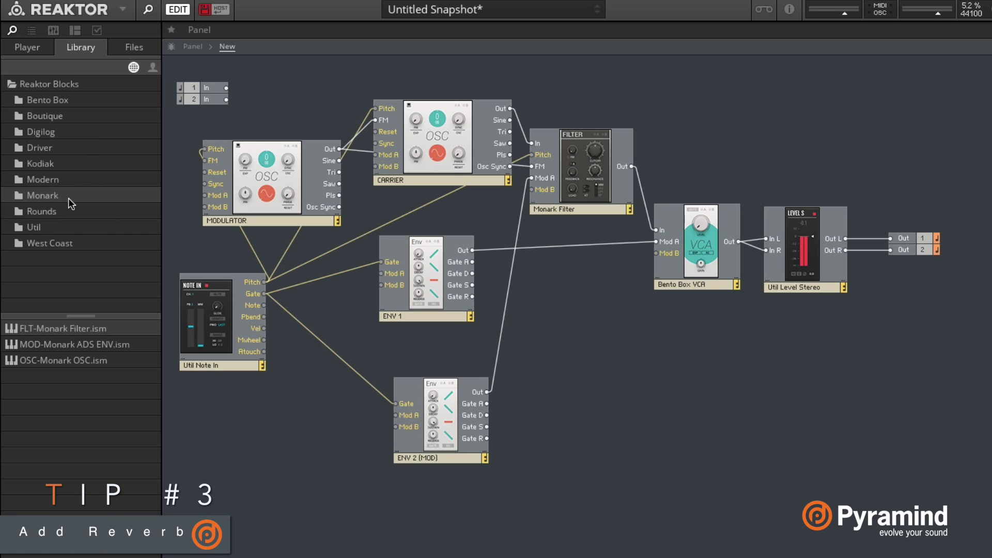
{"action": "left_click", "coordinate": [63, 211]}
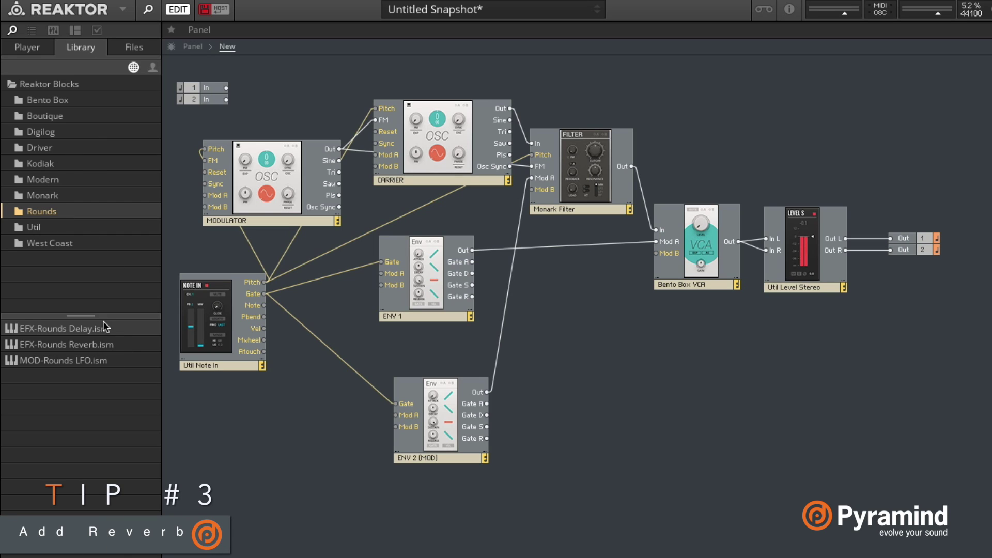
{"action": "left_click_drag", "start_coordinate": [105, 344], "coordinate": [629, 386]}
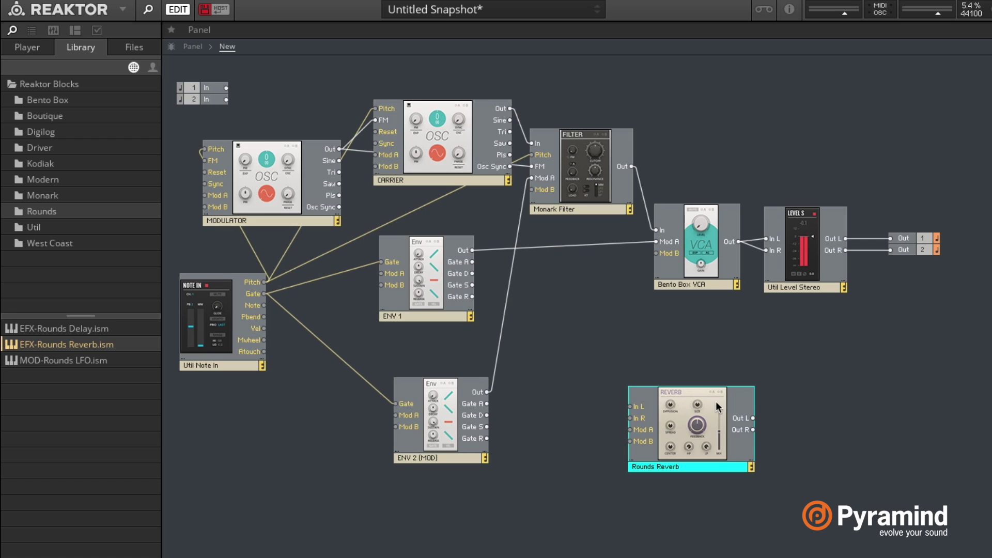
{"action": "left_click_drag", "start_coordinate": [725, 387], "coordinate": [875, 360]}
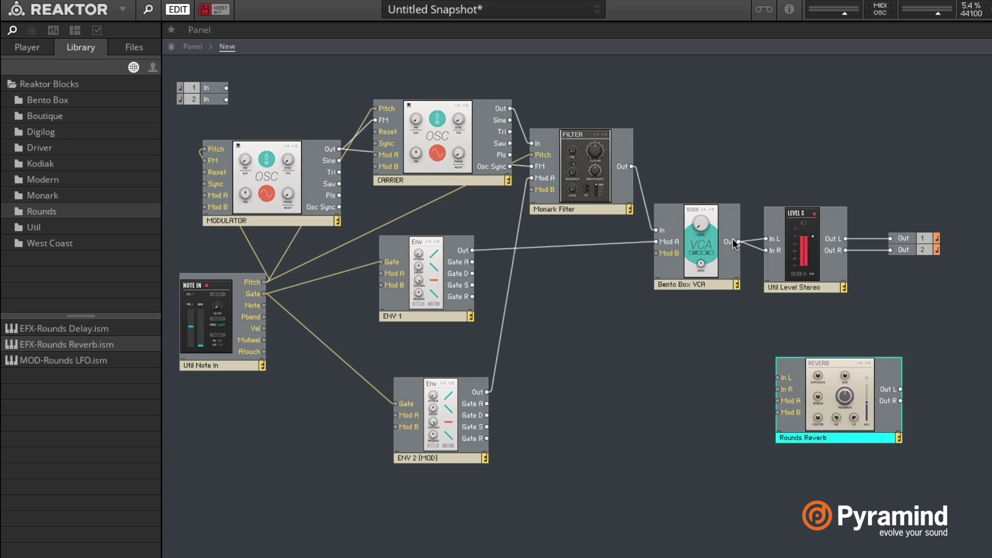
Wire the Bento Box VCA's output to both Rounds Reverb inputs and the reverb's left and right outputs to the Util Level Stereo inputs
{"action": "left_click_drag", "start_coordinate": [739, 241], "coordinate": [777, 378]}
{"action": "left_click_drag", "start_coordinate": [739, 241], "coordinate": [777, 389]}
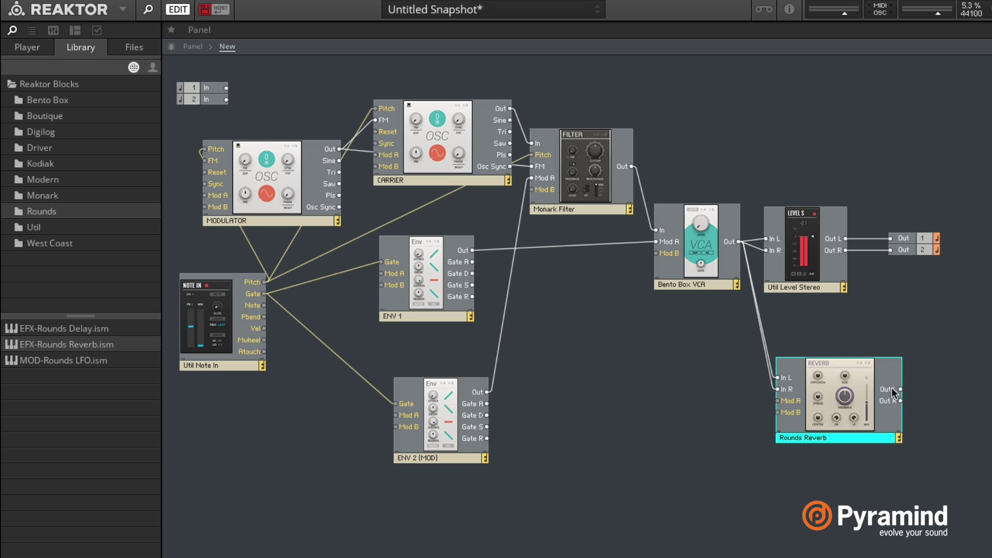
{"action": "left_click_drag", "start_coordinate": [901, 388], "coordinate": [767, 239]}
{"action": "left_click_drag", "start_coordinate": [900, 402], "coordinate": [766, 250]}
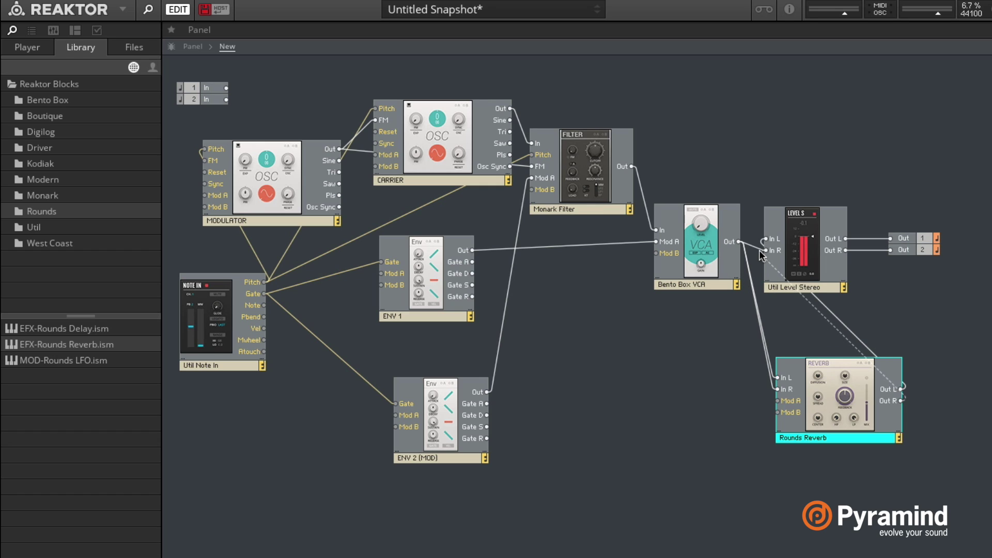
On the front panel, raise the Rounds Reverb's diffusion and lower its feedback and mix
{"action": "left_click", "coordinate": [193, 46]}
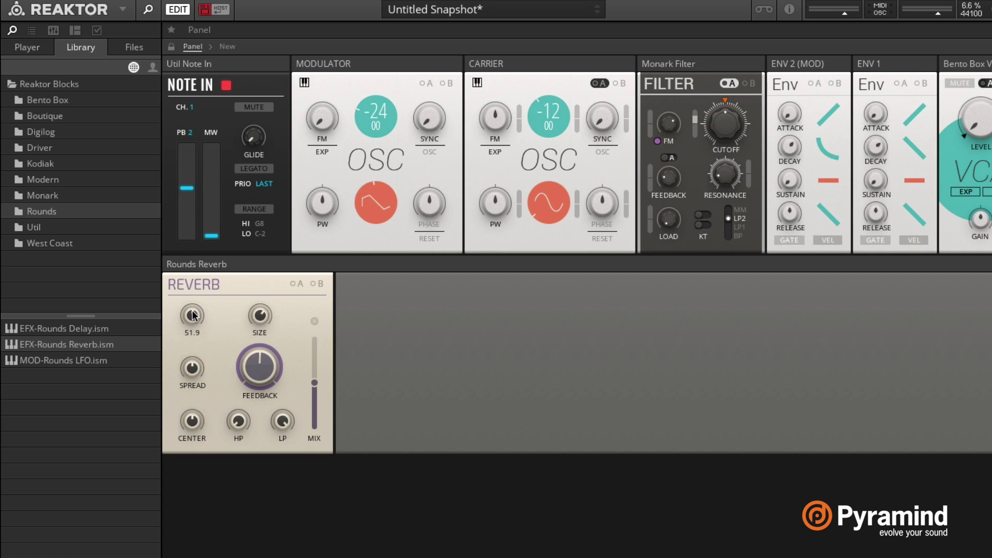
{"action": "left_click_drag", "start_coordinate": [192, 311], "coordinate": [204, 289]}
{"action": "left_click_drag", "start_coordinate": [265, 365], "coordinate": [315, 413]}
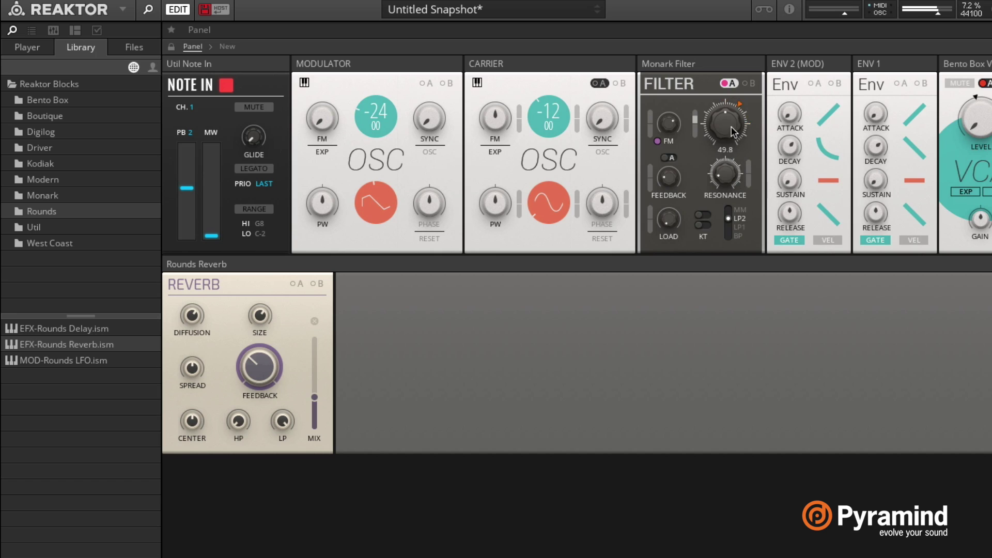
Lower the Monark Filter's cutoff, and set the CARRIER's pitch to 0 and the MODULATOR's pitch to -12
{"action": "left_click_drag", "start_coordinate": [731, 126], "coordinate": [728, 177]}
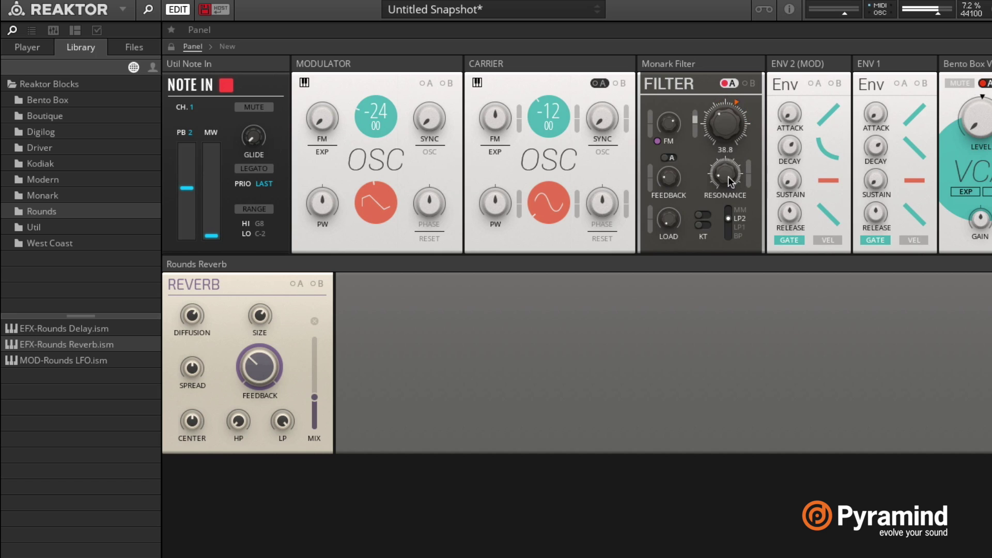
{"action": "double_click", "coordinate": [548, 110]}
{"action": "left_click_drag", "start_coordinate": [379, 107], "coordinate": [391, 39]}
{"action": "left_click_drag", "start_coordinate": [495, 118], "coordinate": [498, 82]}
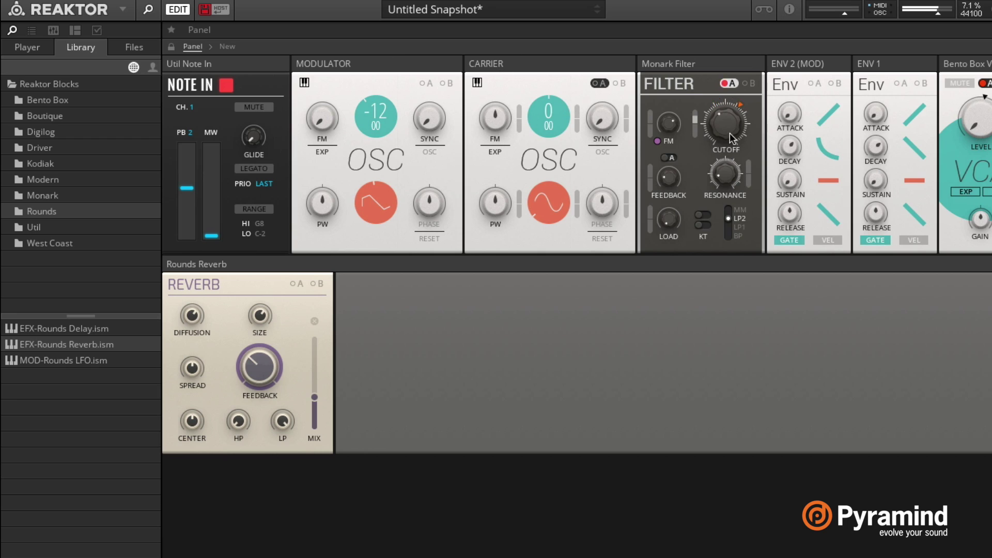
Switch the Monark Filter to MM mode with a readjusted cutoff, and raise the sustain of ENV 2 (MOD) moderately
{"action": "left_click_drag", "start_coordinate": [730, 132], "coordinate": [732, 176]}
{"action": "left_click", "coordinate": [733, 209]}
{"action": "left_click_drag", "start_coordinate": [723, 122], "coordinate": [742, 72]}
{"action": "left_click_drag", "start_coordinate": [730, 124], "coordinate": [729, 139]}
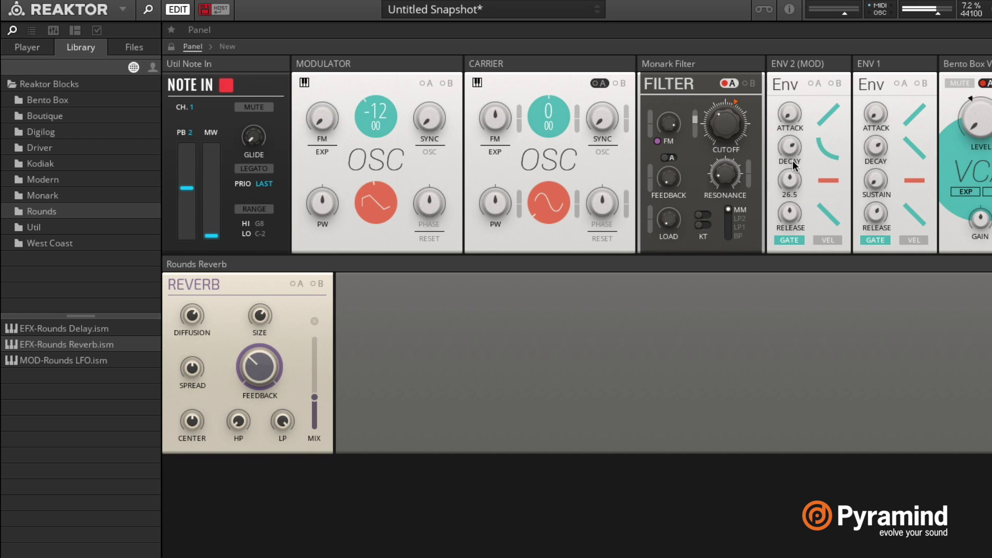
{"action": "left_click_drag", "start_coordinate": [788, 179], "coordinate": [788, 186]}
{"action": "left_click_drag", "start_coordinate": [894, 52], "coordinate": [895, 47]}
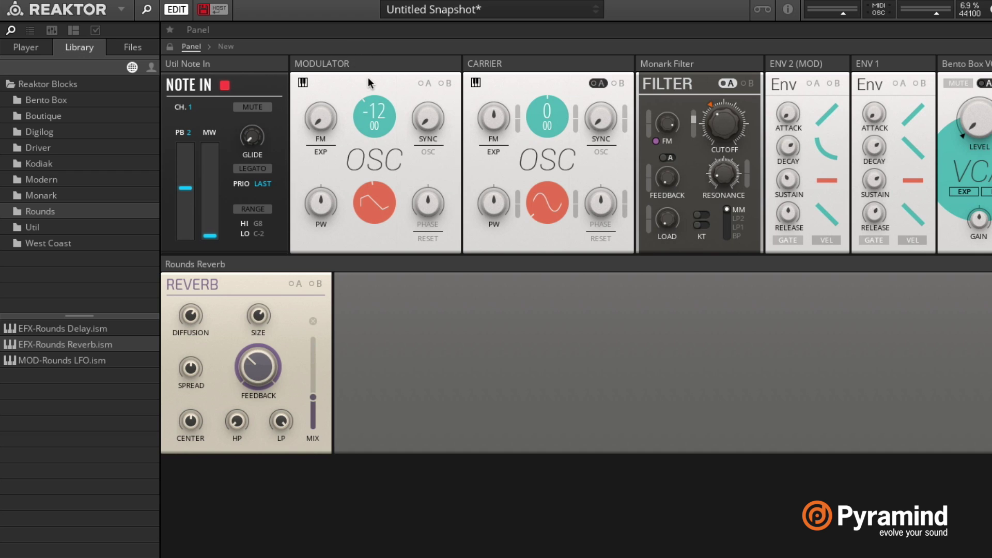
Show the instrument's structure to review the wiring between the oscillators, filter, envelopes, VCA and reverb
{"action": "left_click", "coordinate": [231, 46]}
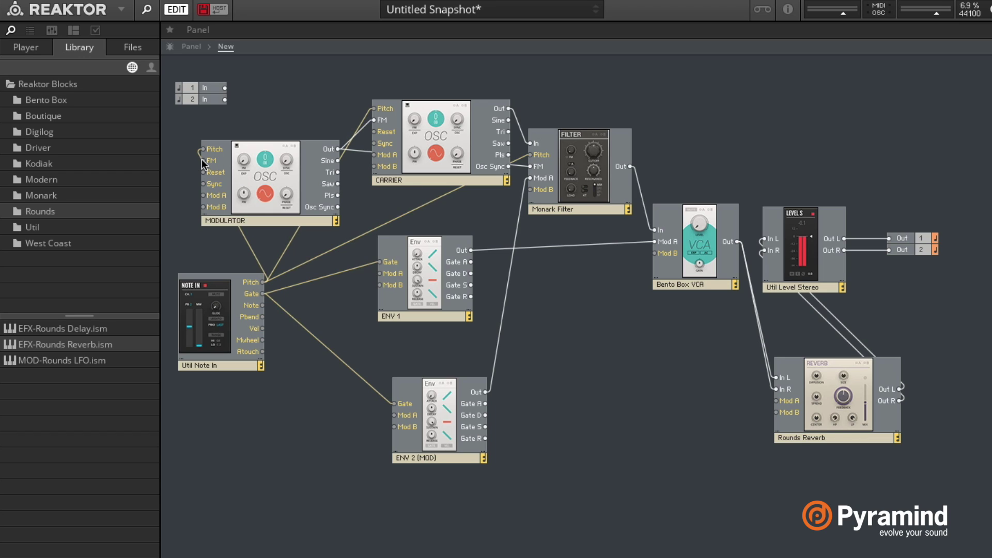
{"action": "left_click_drag", "start_coordinate": [203, 163], "coordinate": [179, 165]}
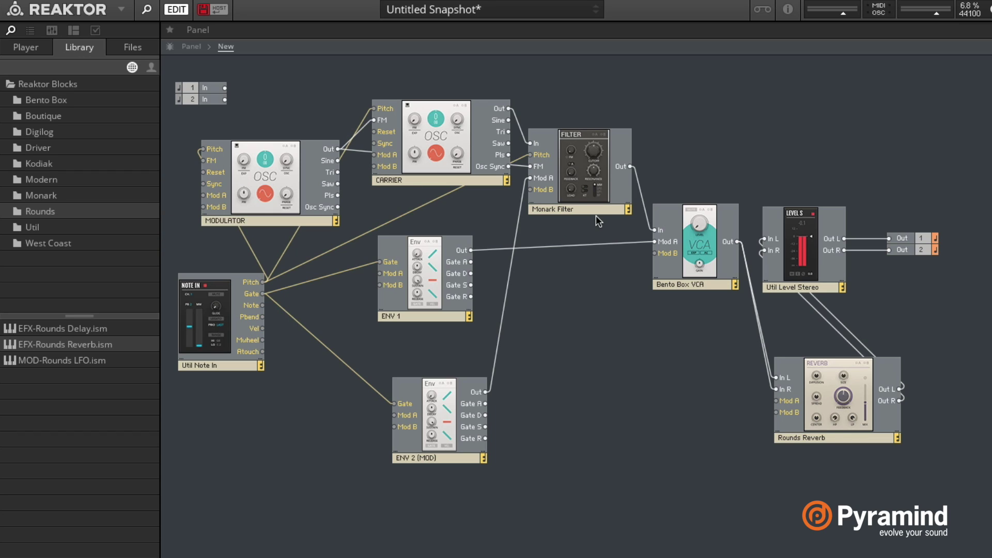